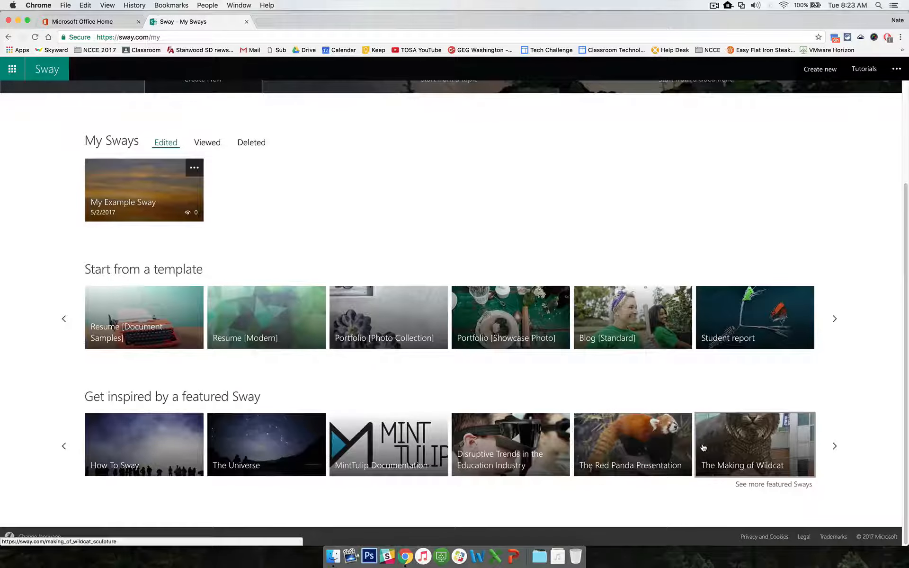
- Open the featured Sway "The Red Panda Presentation" and page through its first slides as an example
click(623, 441)
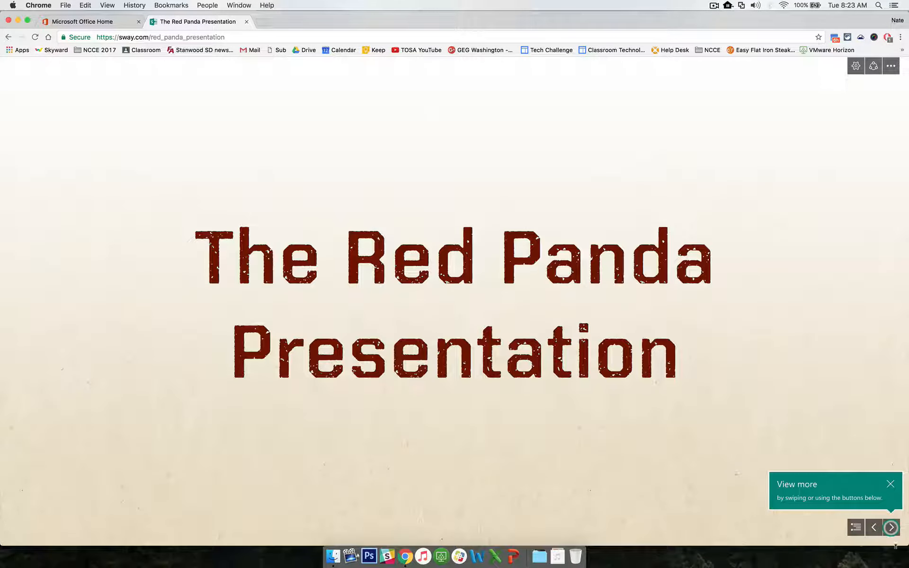
click(891, 528)
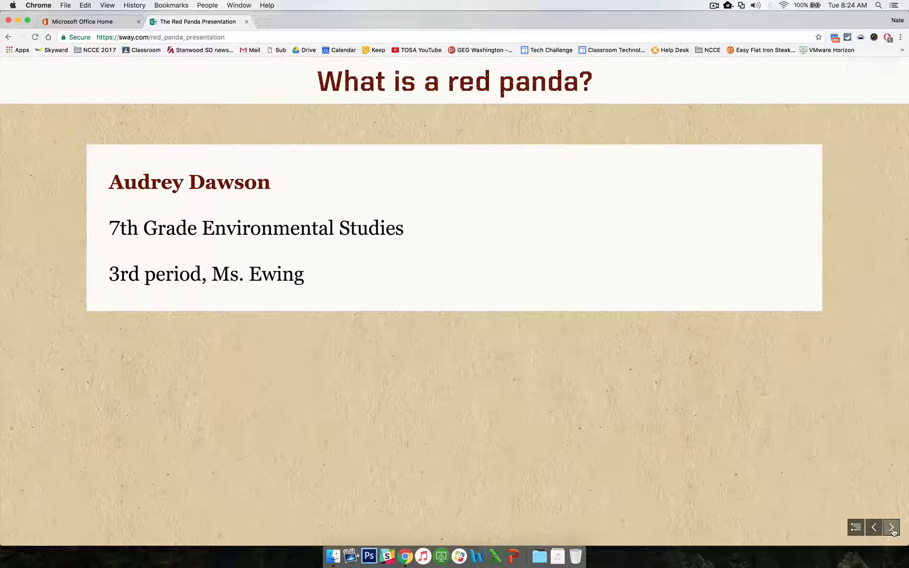
click(893, 528)
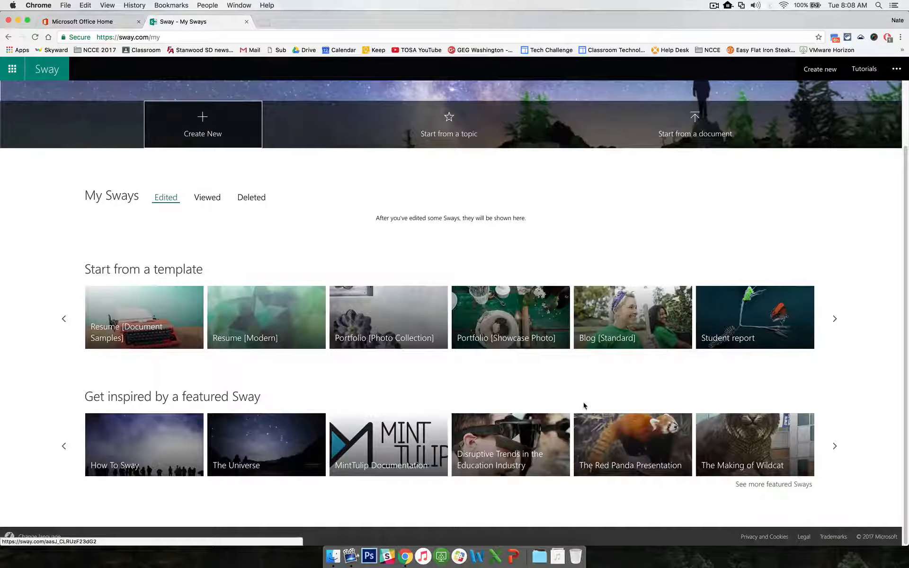
- Create a new blank Sway and title it "My Example Sway"
scroll(420, 386, up, 3)
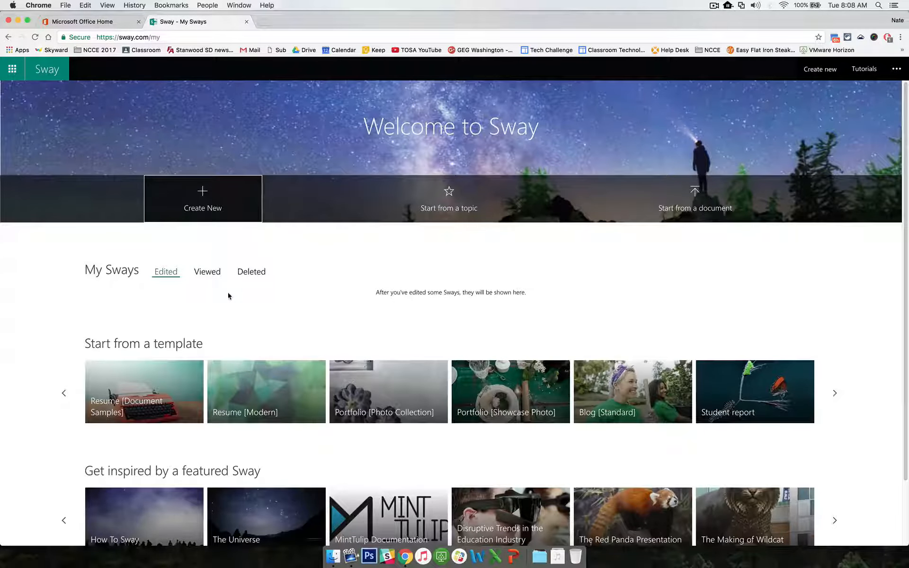
click(206, 199)
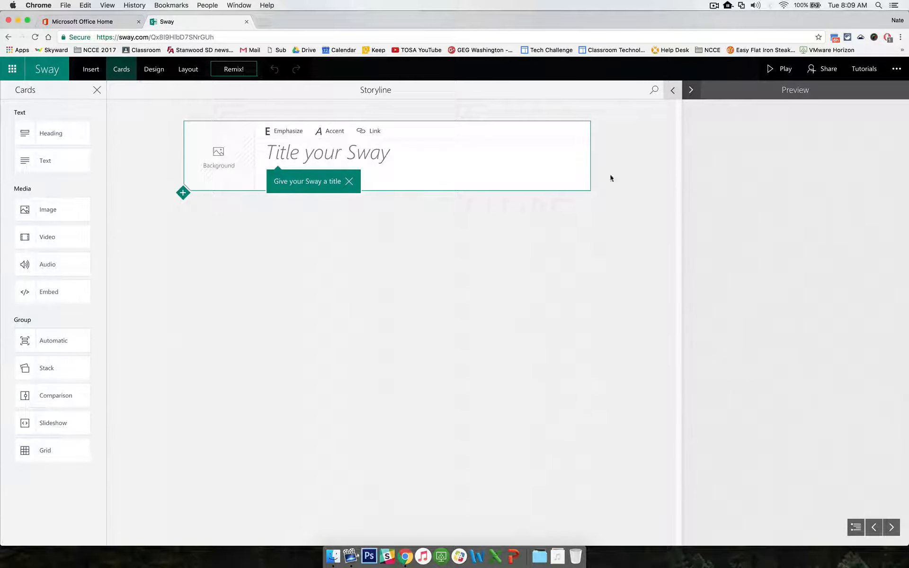
click(322, 155)
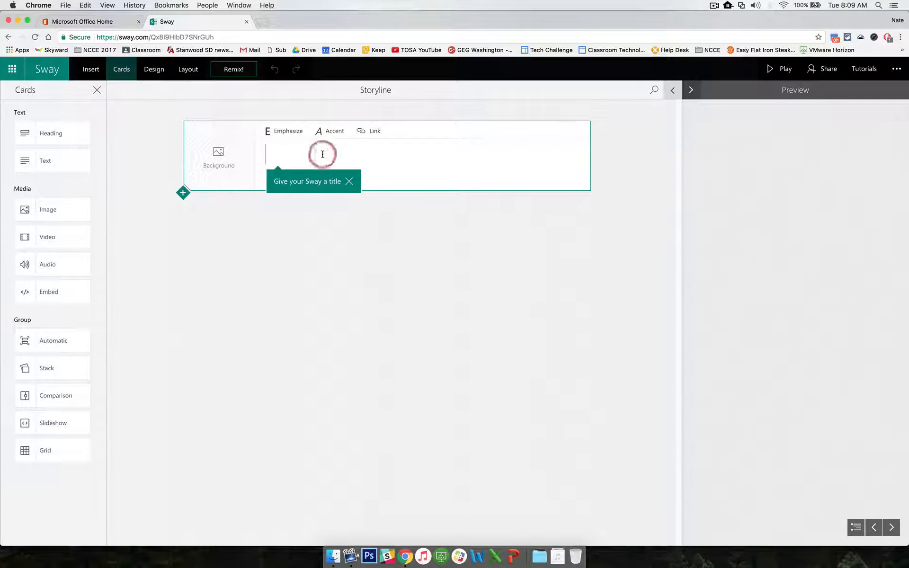
text(My Example Sway)
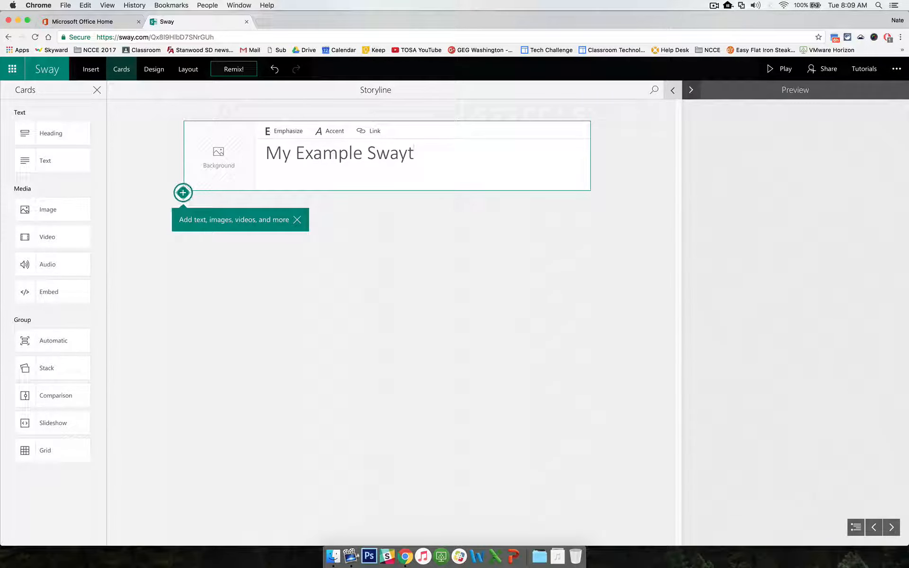
- Search suggested images for "sky" and add the orange sunset picture (3056 x 2292) as the title card's background
click(225, 165)
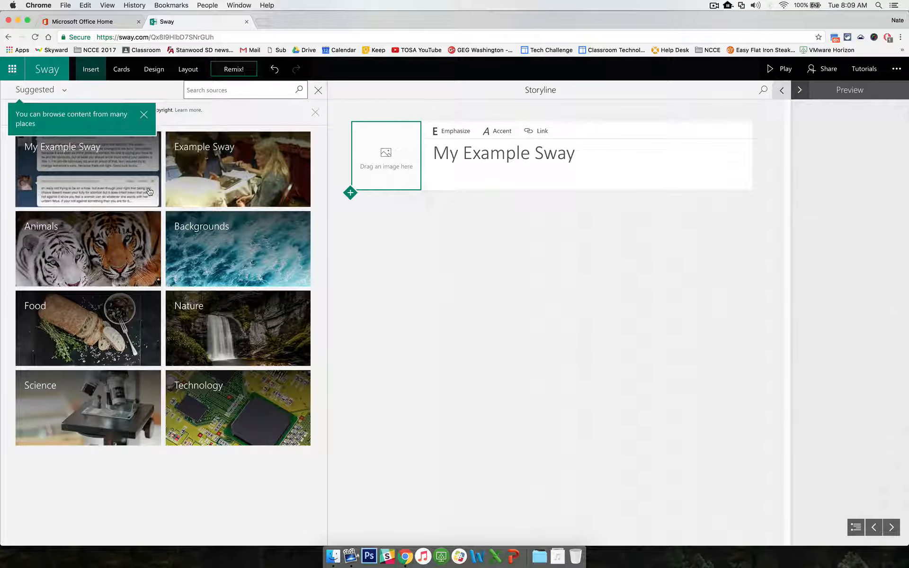
click(241, 90)
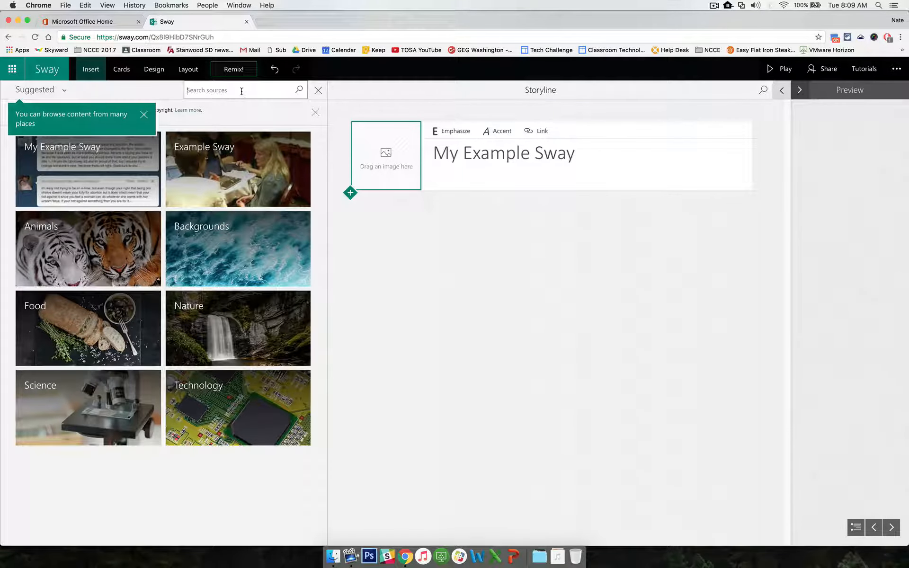
text(sky)
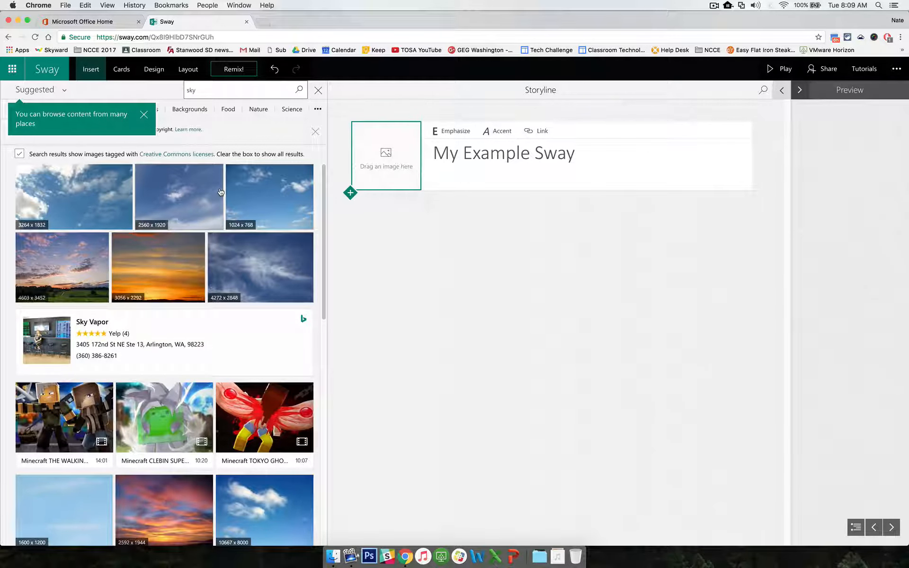
click(171, 269)
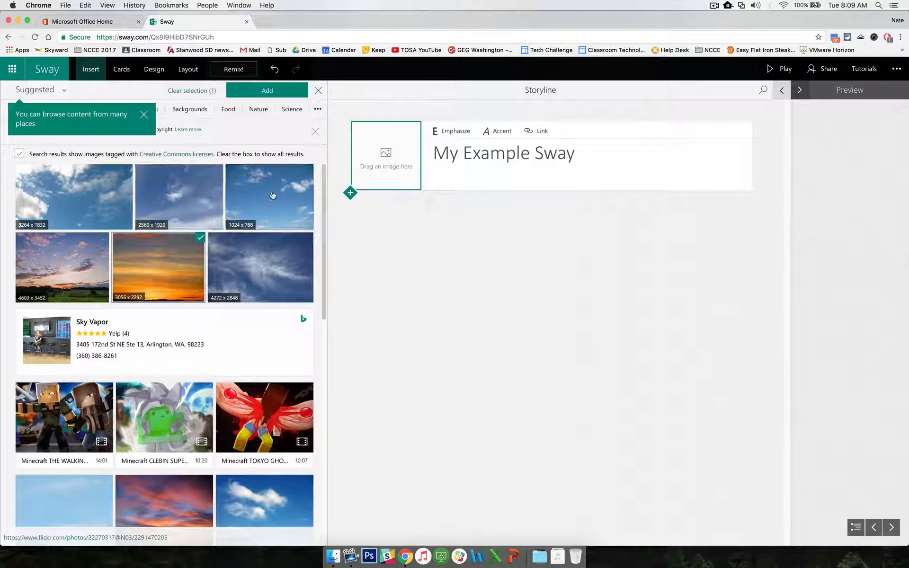
click(269, 91)
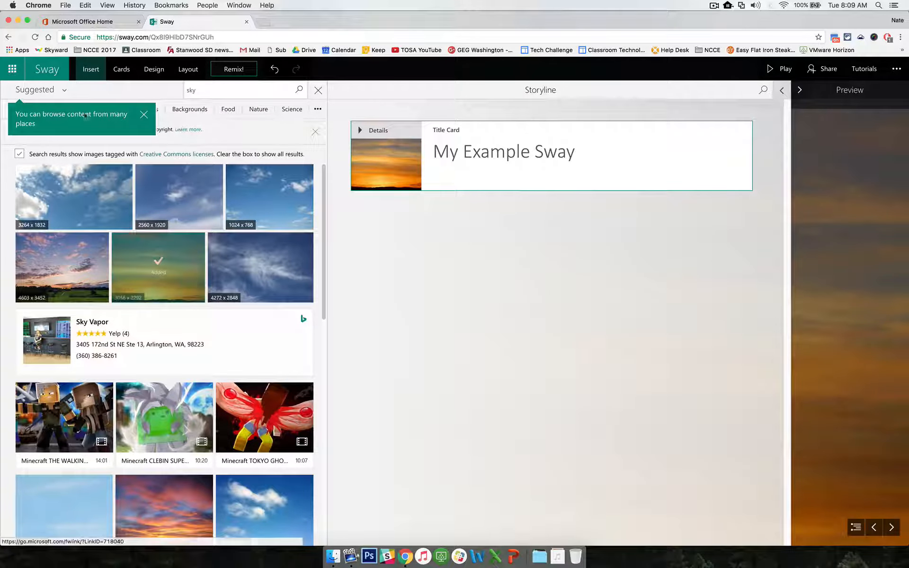
click(102, 89)
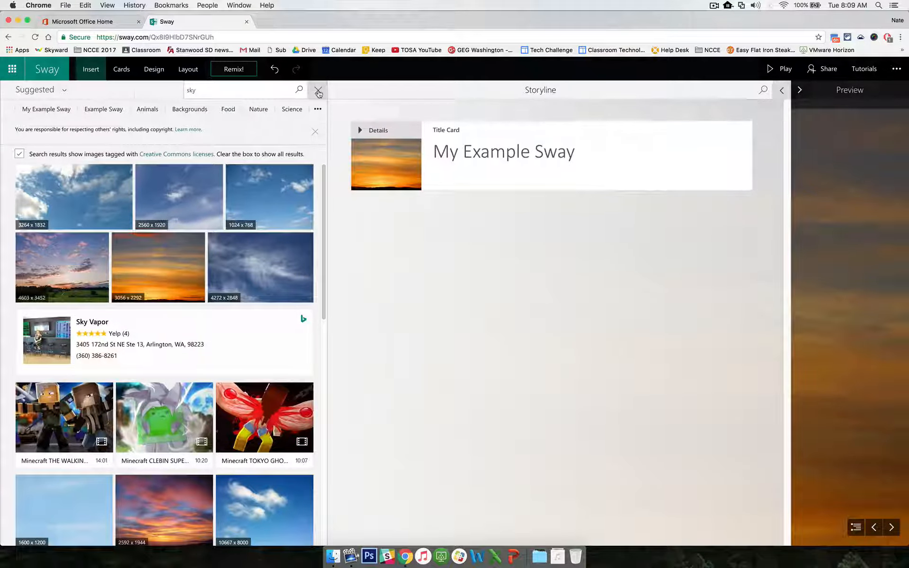
click(318, 90)
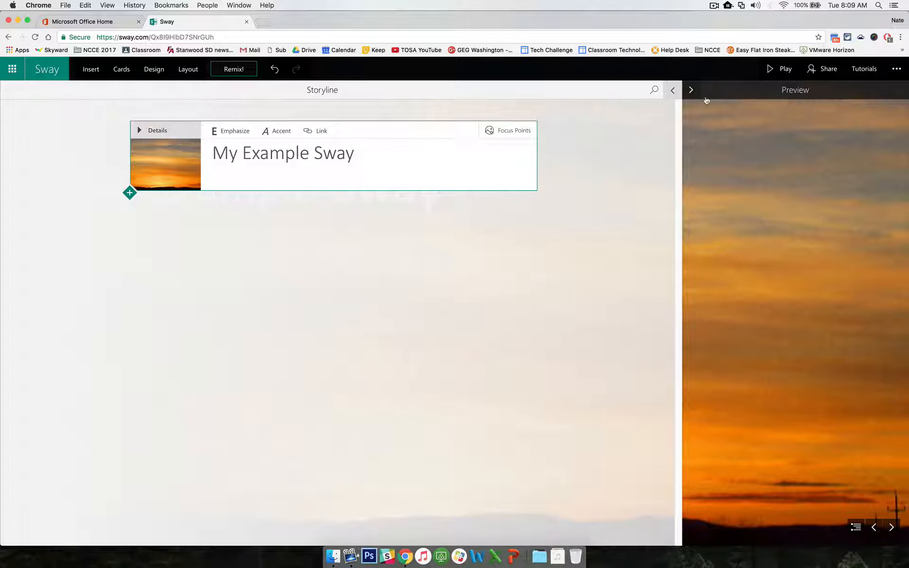
- Hide the preview, view the title card in the expanded preview, and return to the storyline
click(691, 92)
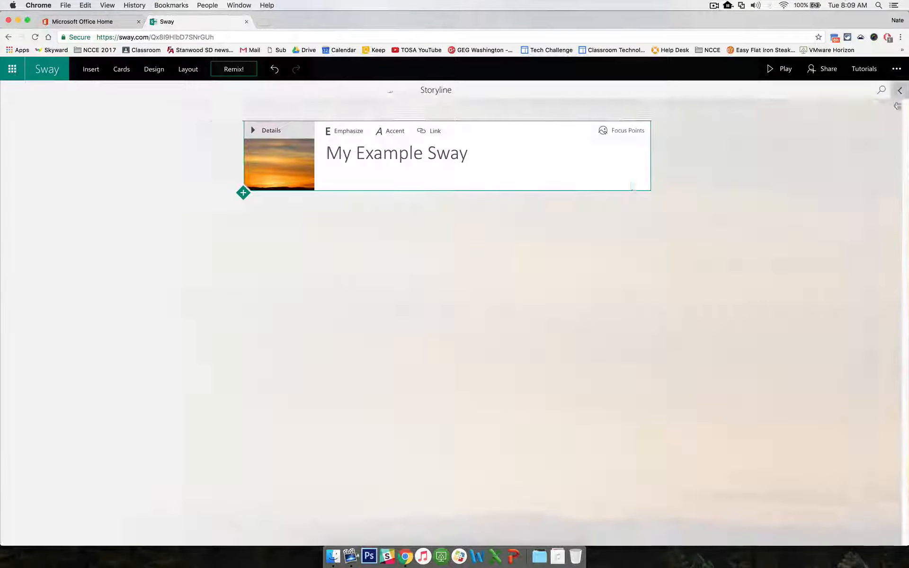
click(898, 90)
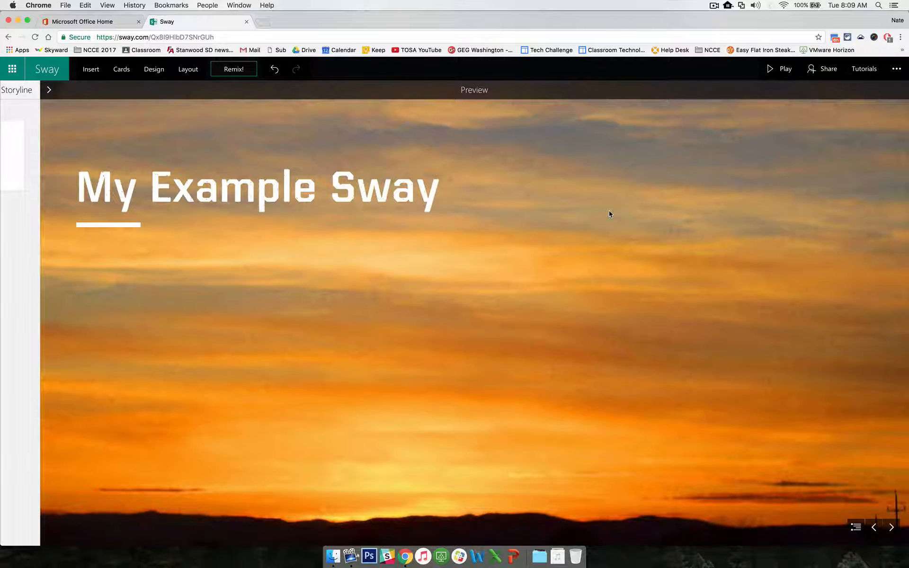
click(47, 91)
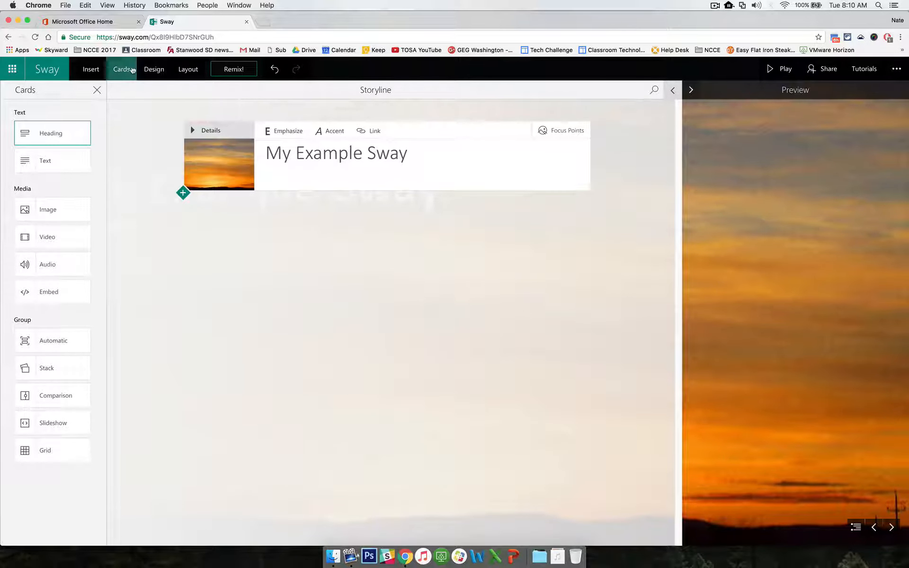
- Examine the content sources, card types, design themes with their customization settings, and the layout choices
click(90, 69)
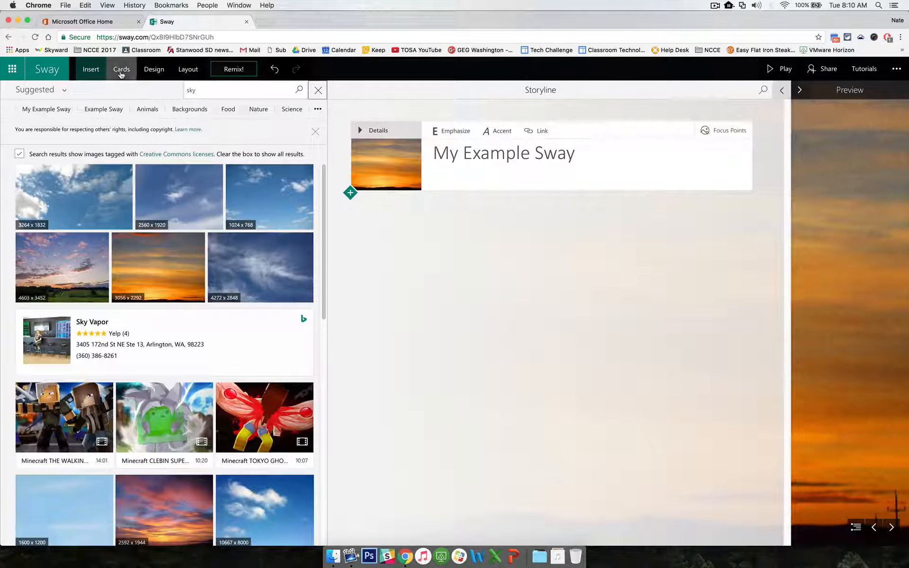
click(122, 69)
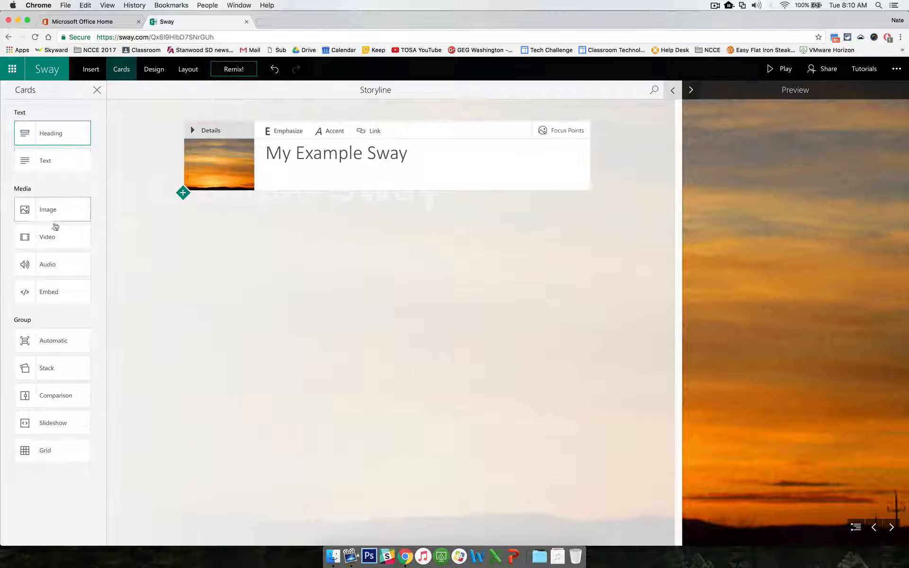
click(154, 69)
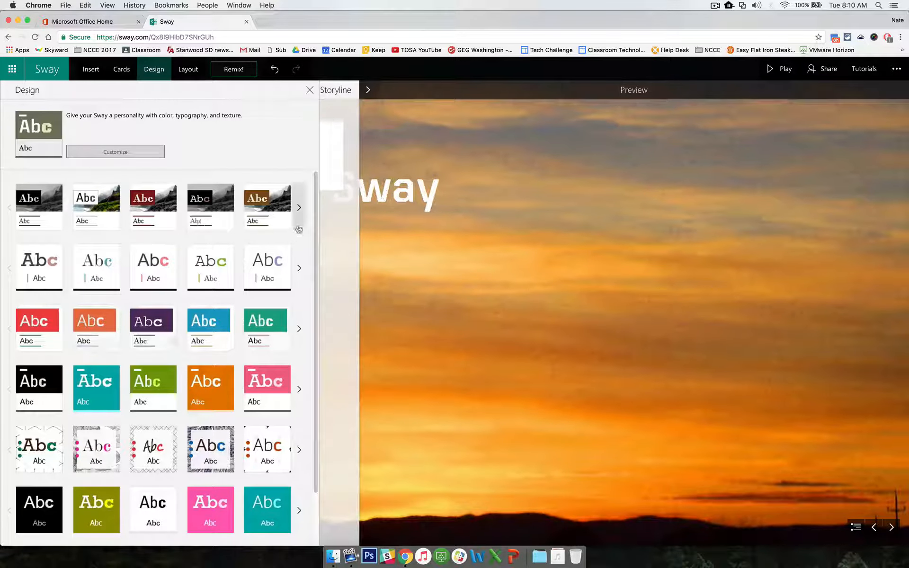
drag(316, 220, 304, 175)
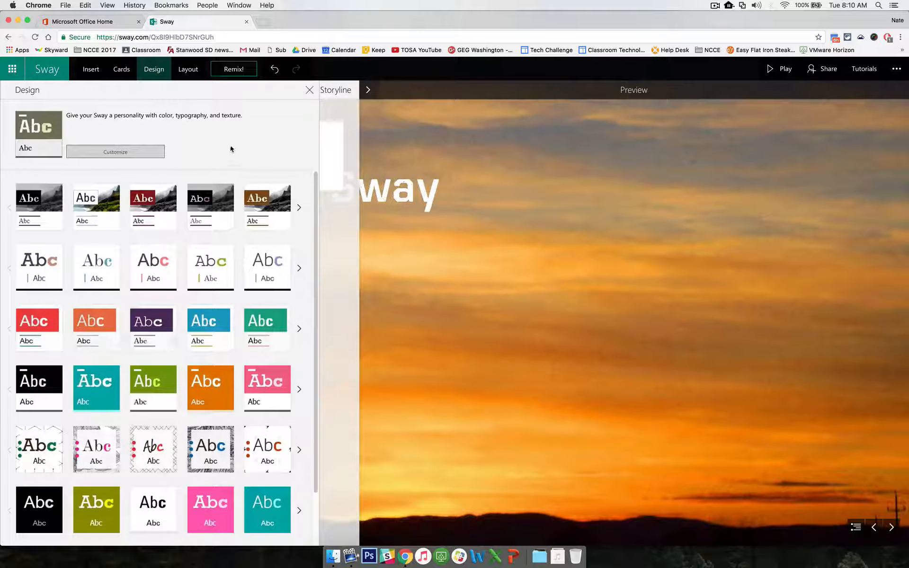
click(105, 152)
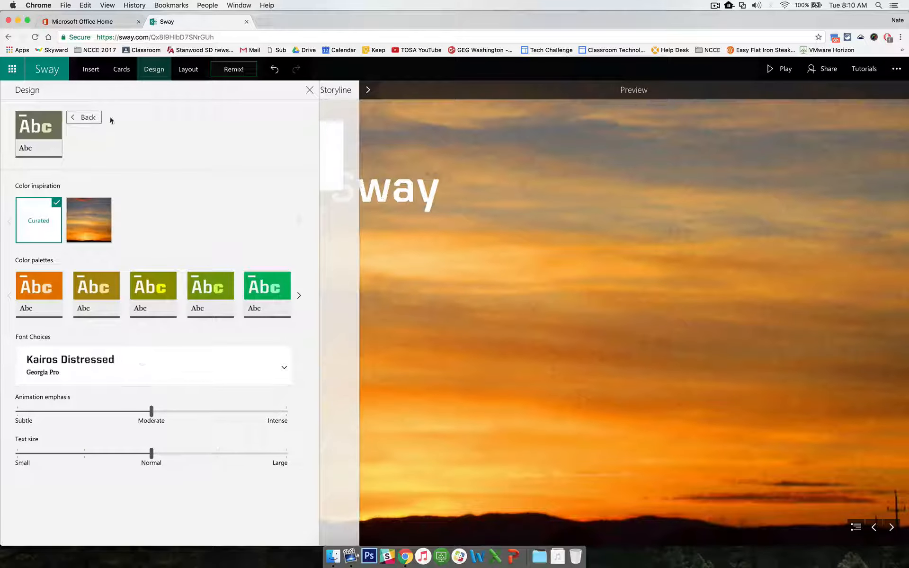
click(84, 116)
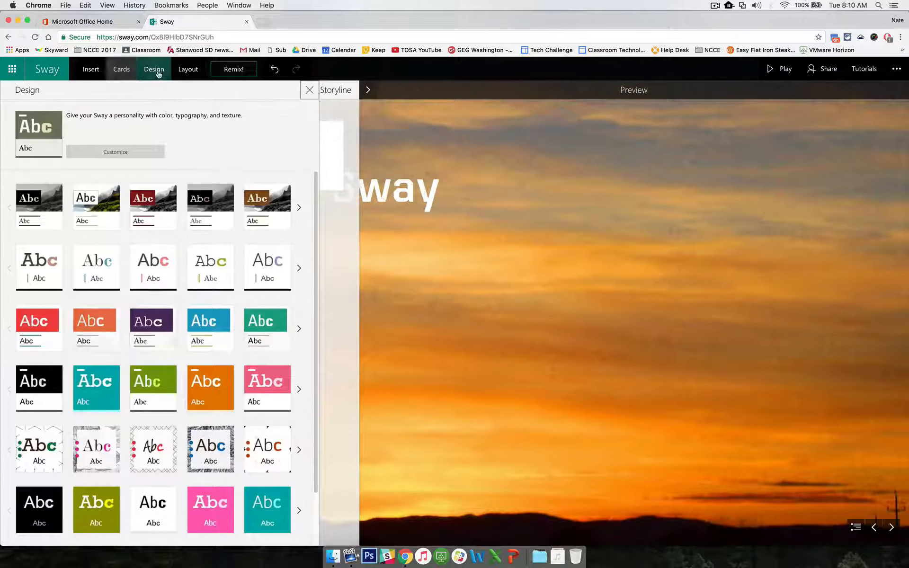
click(181, 77)
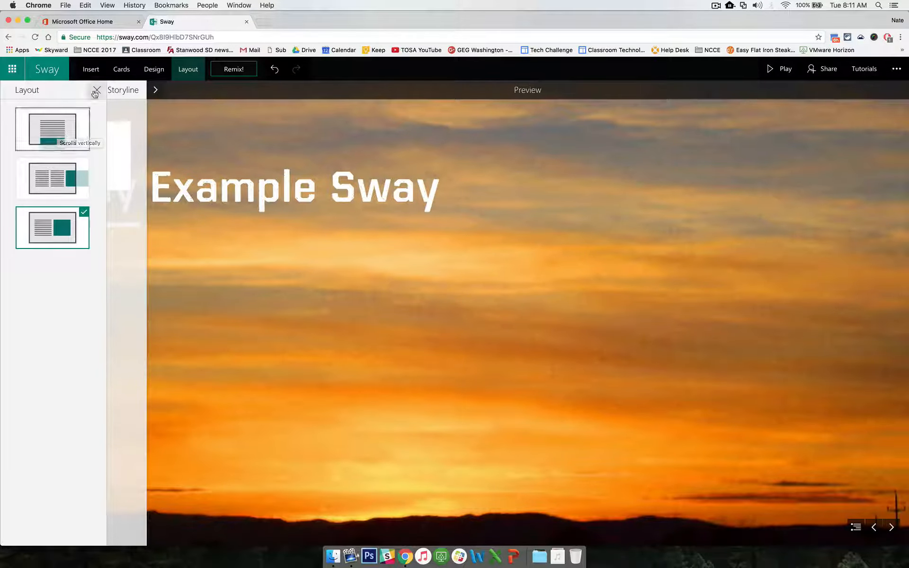
- Add a text card containing two lorem ipsum paragraphs below the title card
click(122, 71)
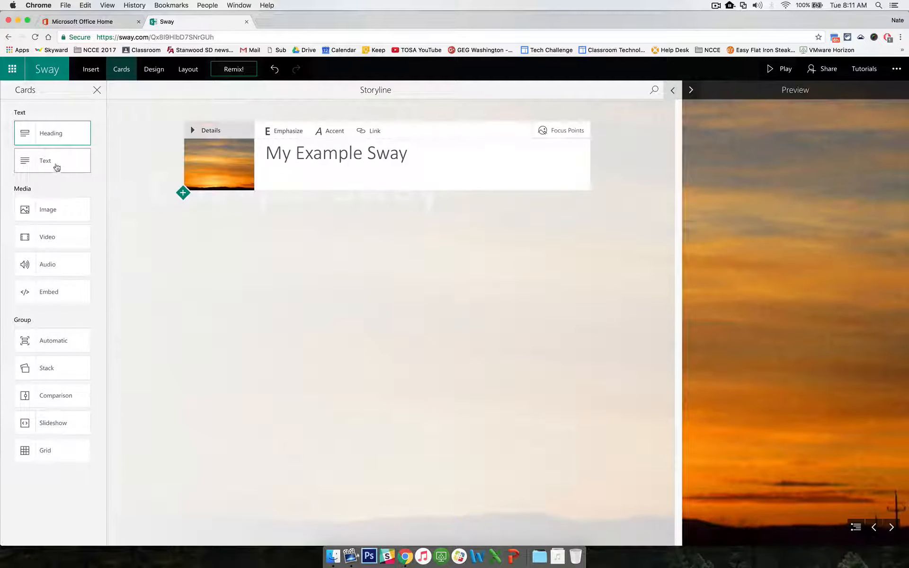
drag(51, 161, 305, 172)
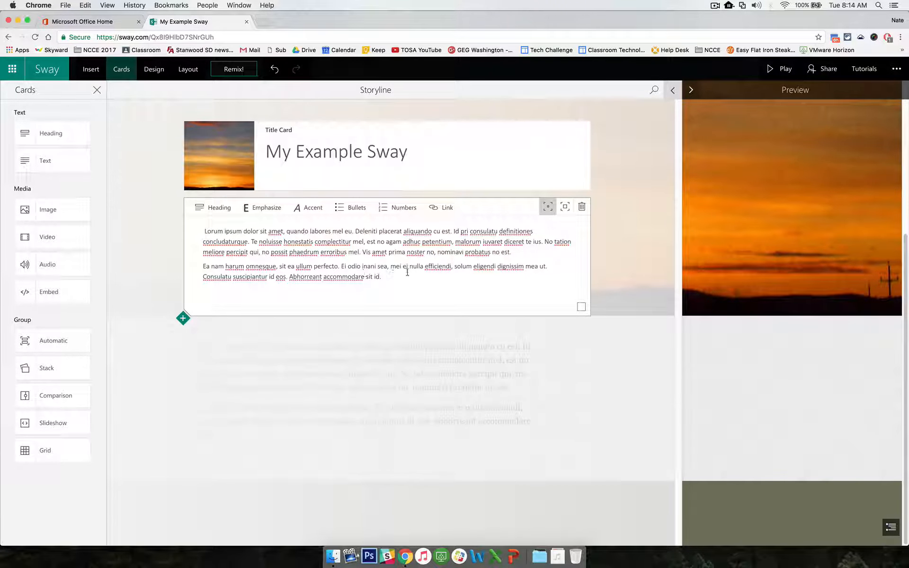
- Try a stronger emphasis level on the text card, and the Accent and Emphasize styles on the word "placerat"
click(564, 209)
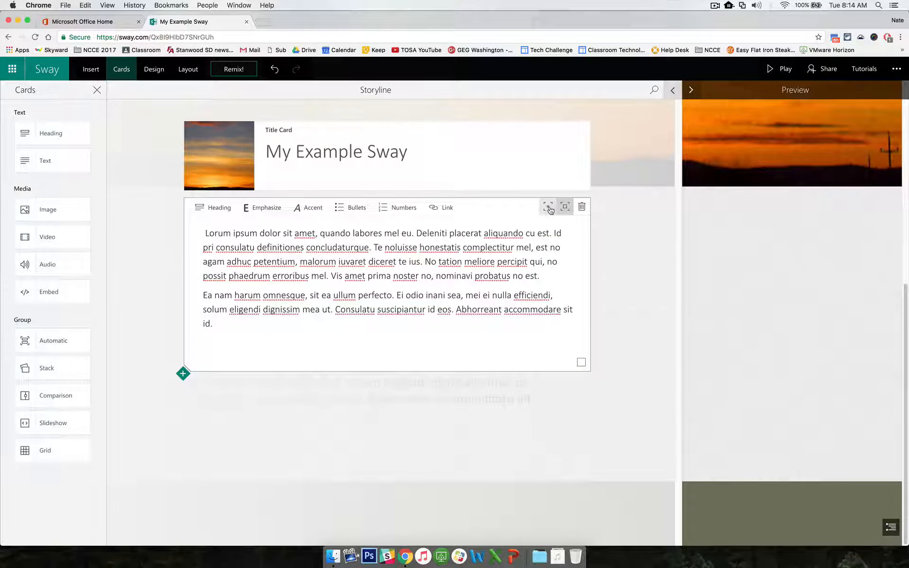
click(548, 209)
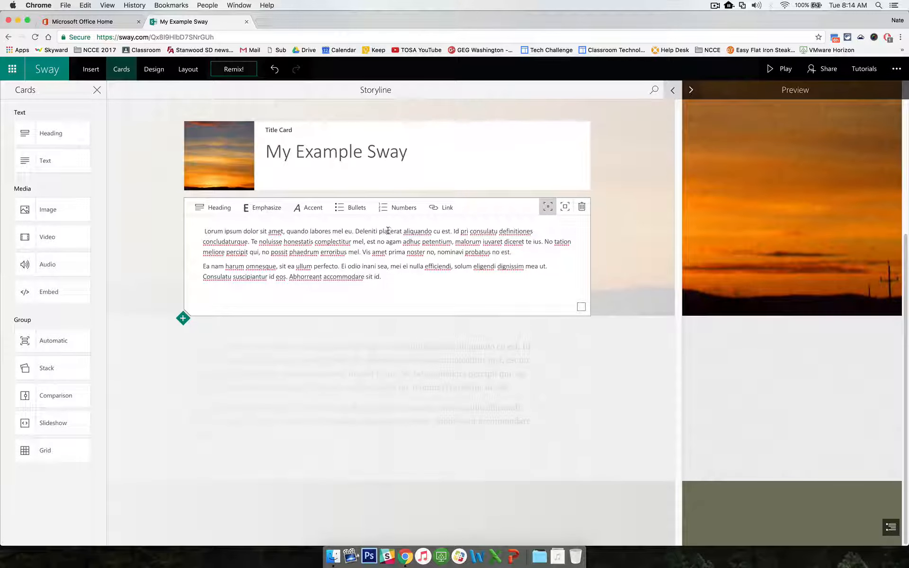
double_click(387, 230)
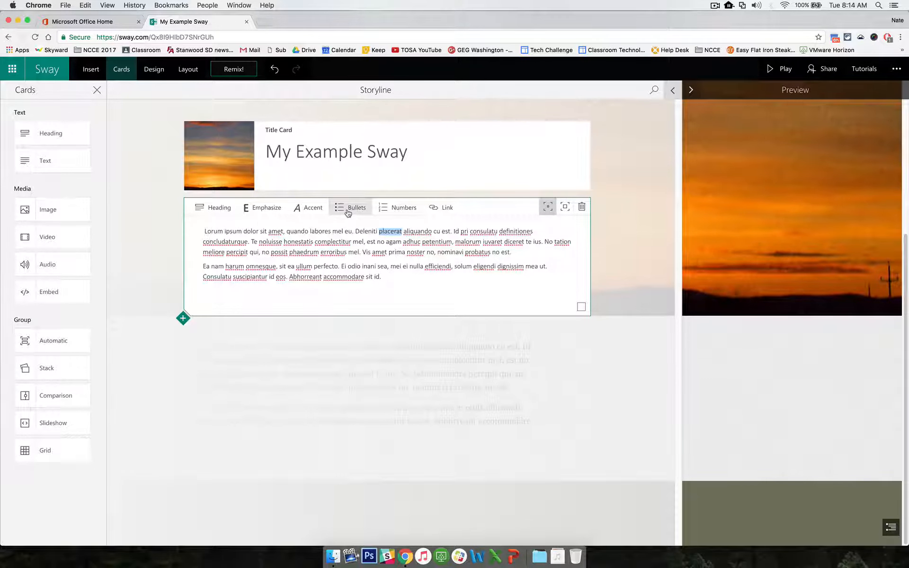
click(313, 210)
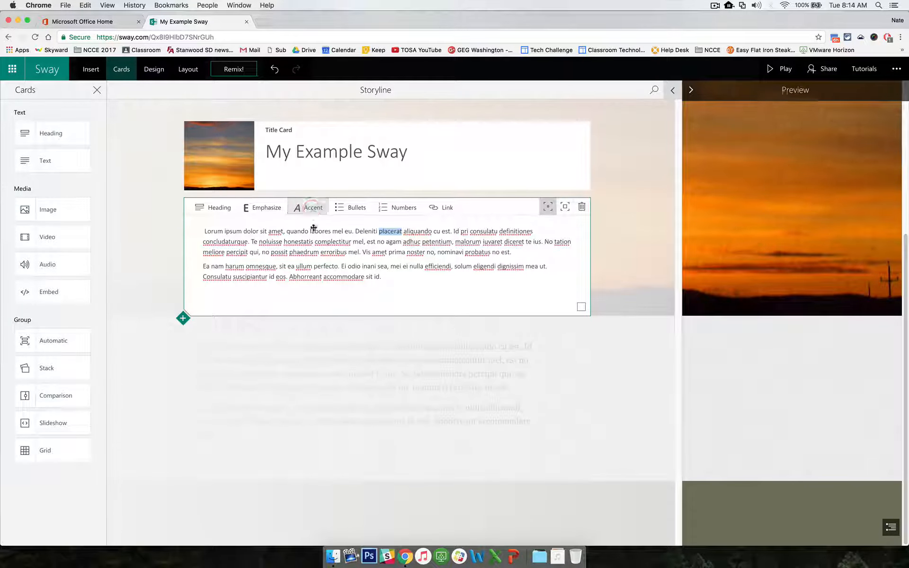
click(263, 207)
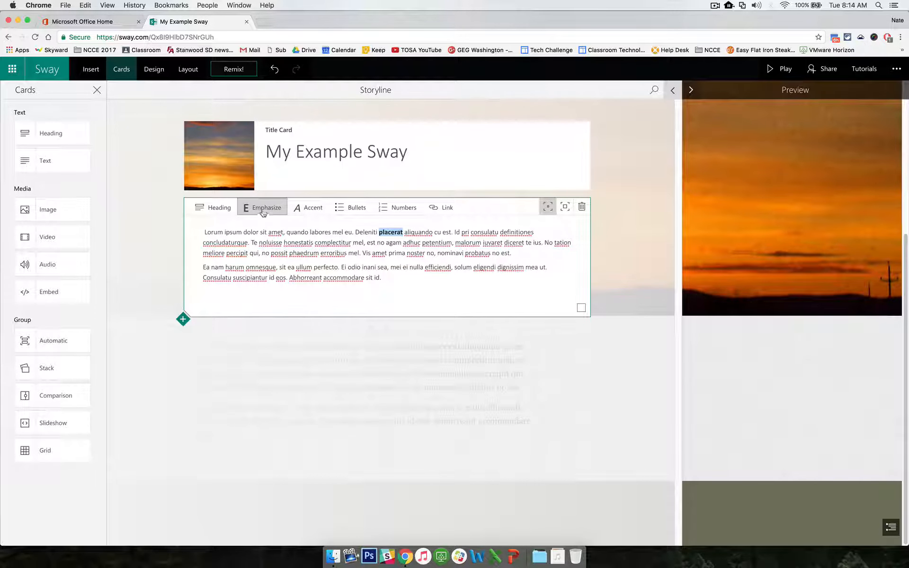
click(260, 207)
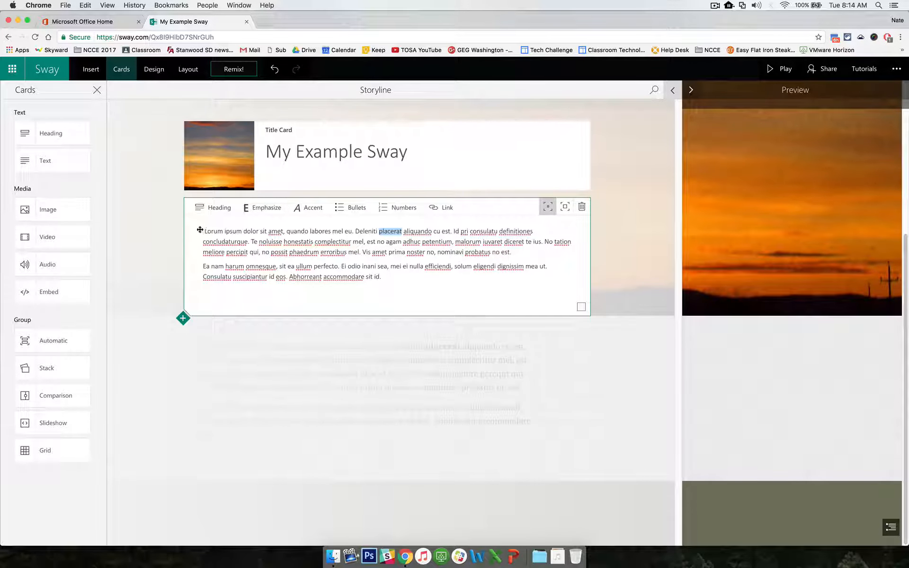
click(305, 343)
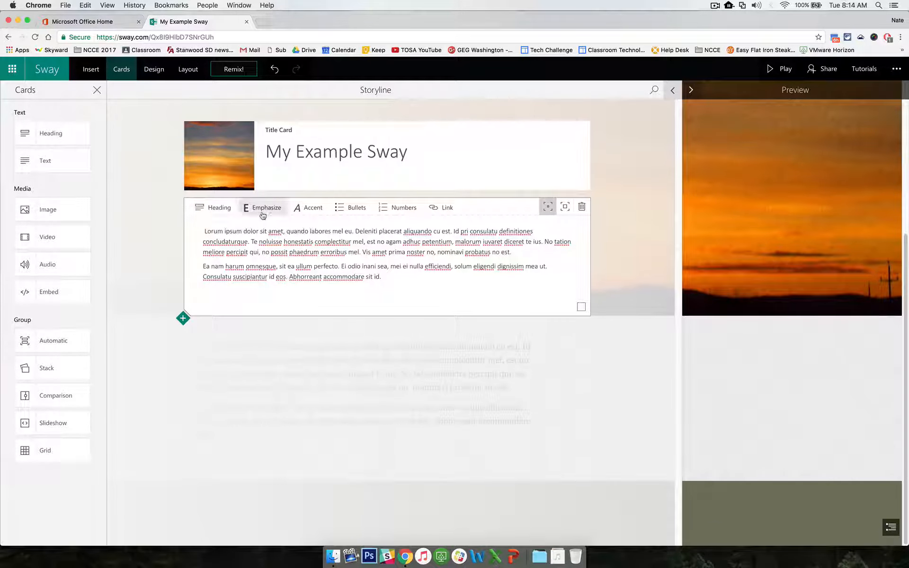
- Review the title background and the text section in the expanded preview
click(765, 226)
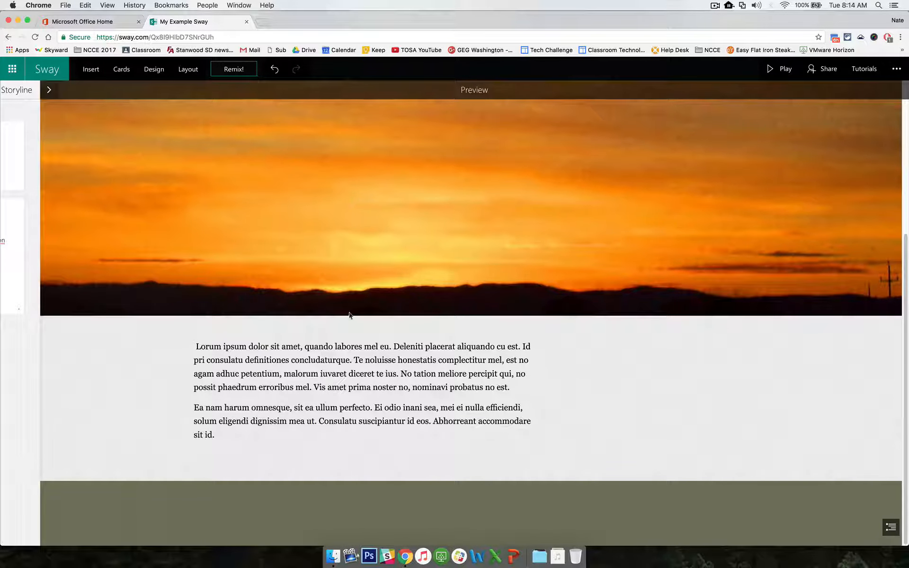
scroll(353, 289, up, 5)
scroll(353, 289, down, 3)
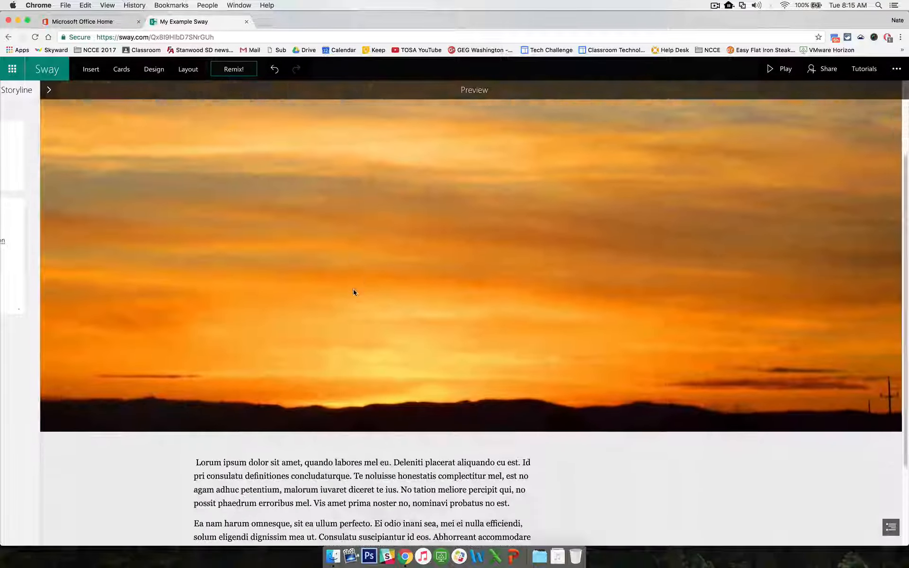
- Add the line "This section is about plants..." above the lorem ipsum text, convert it to a heading and check it in the preview
scroll(353, 288, down, 3)
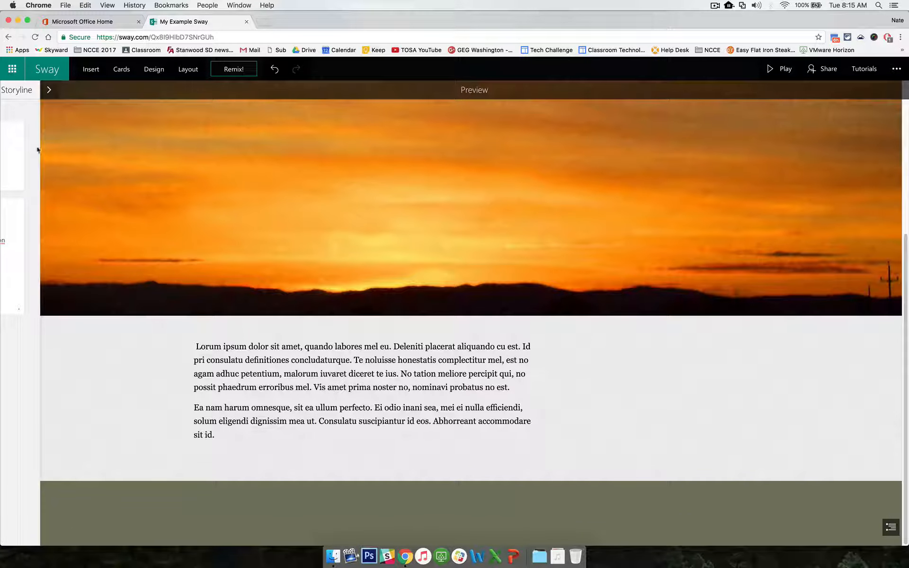
click(27, 112)
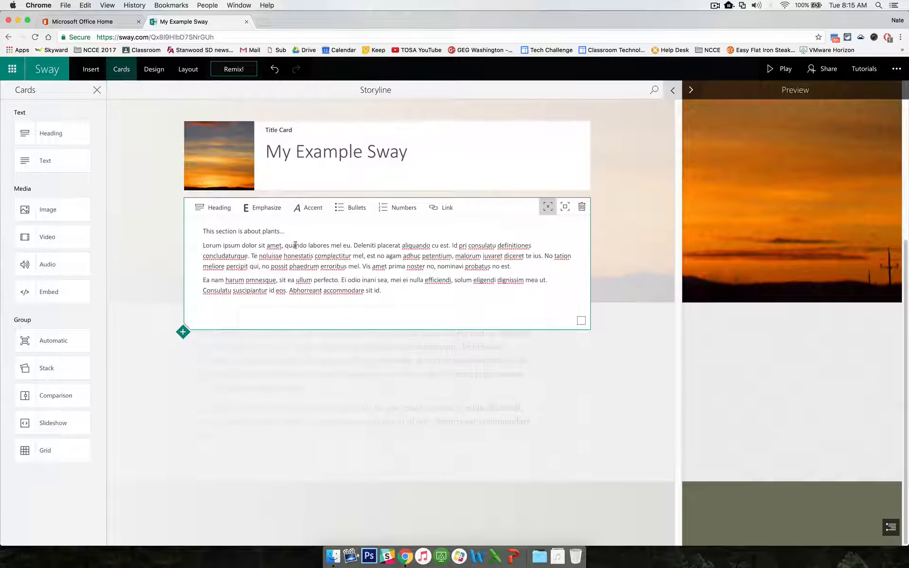
drag(288, 231, 203, 231)
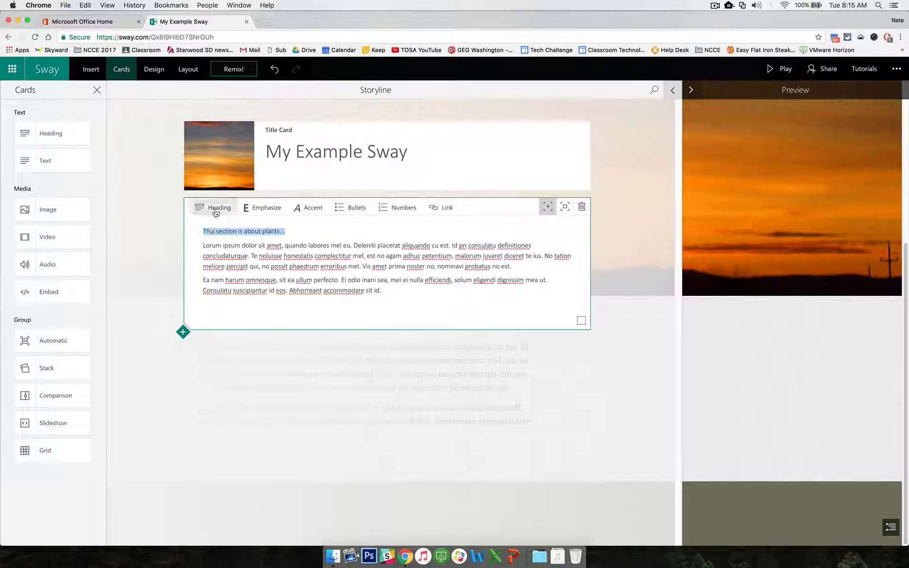
click(215, 208)
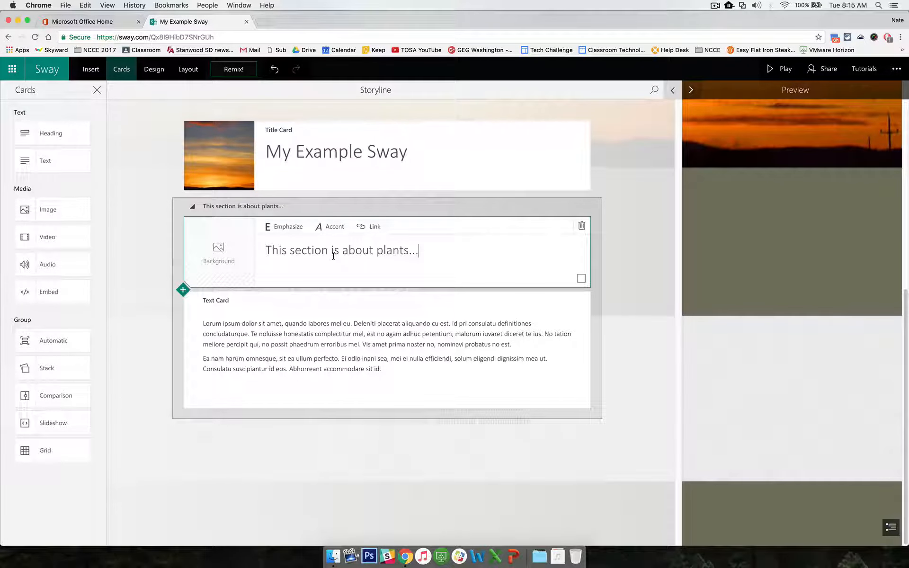
click(776, 370)
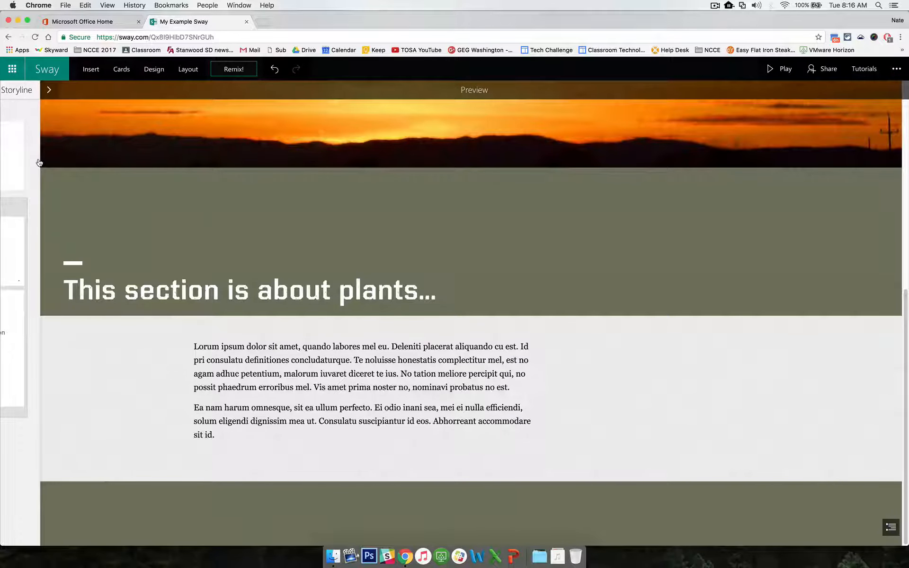
click(37, 161)
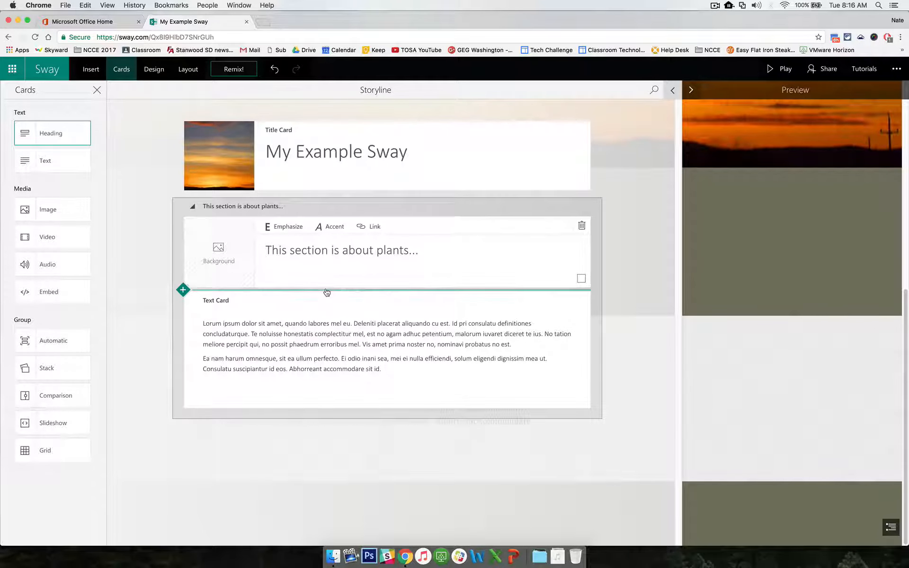
- Insert a grid group below the text card in the plants section
drag(328, 291, 321, 349)
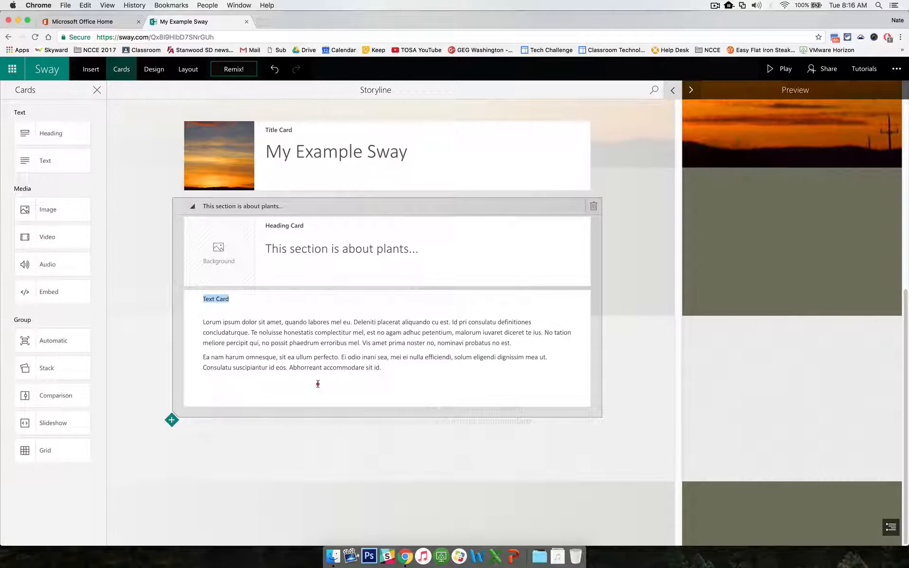
click(317, 383)
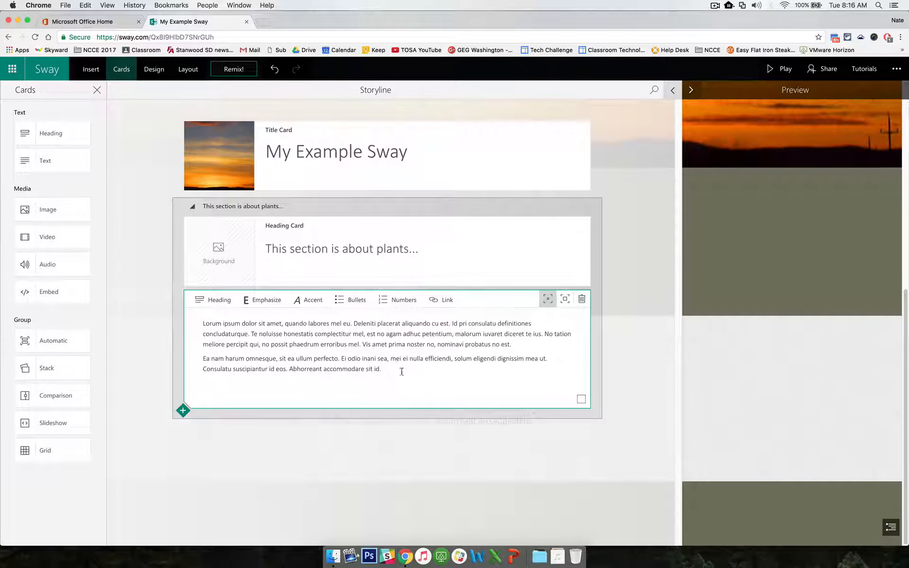
drag(415, 381, 425, 341)
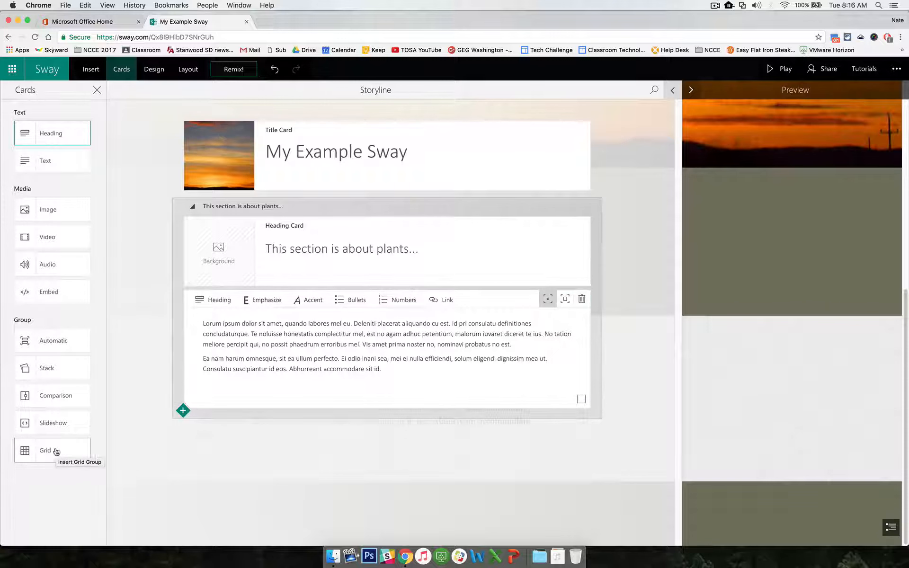
click(50, 451)
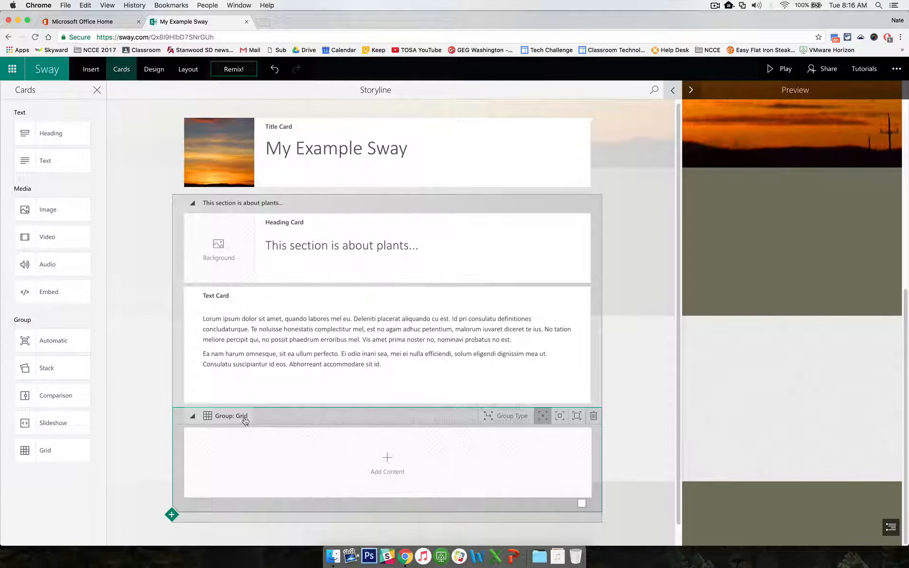
- Search the content sources for "plants" and add six plant photos to the grid group
click(375, 464)
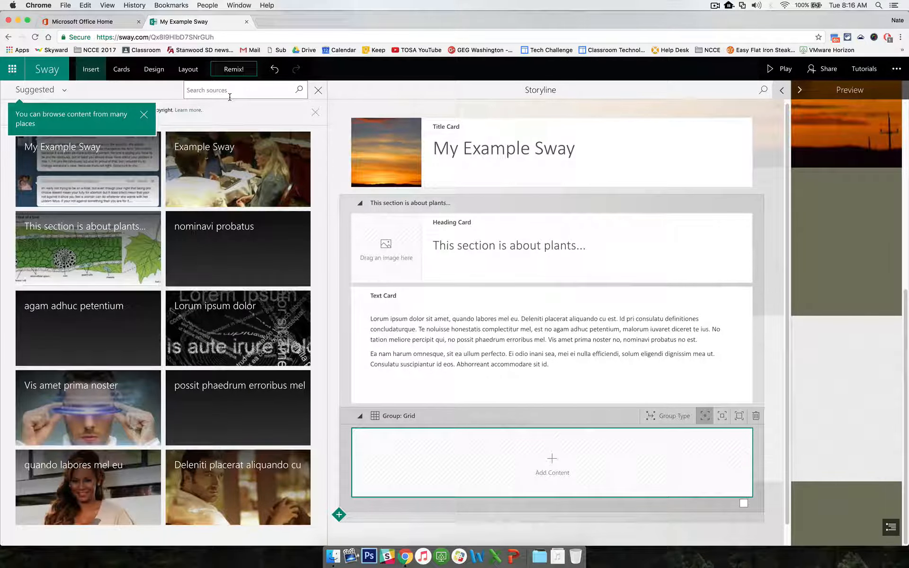
text(plants)
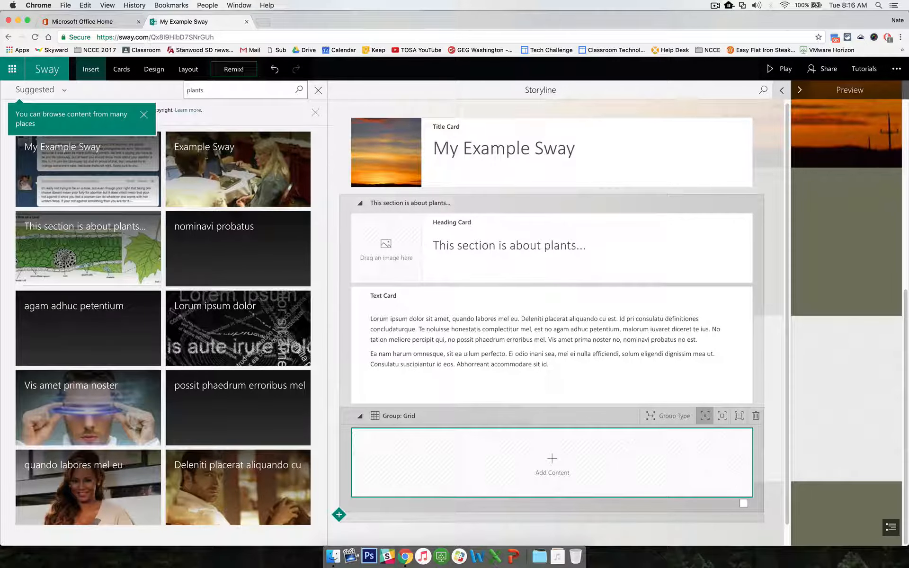
key(Return)
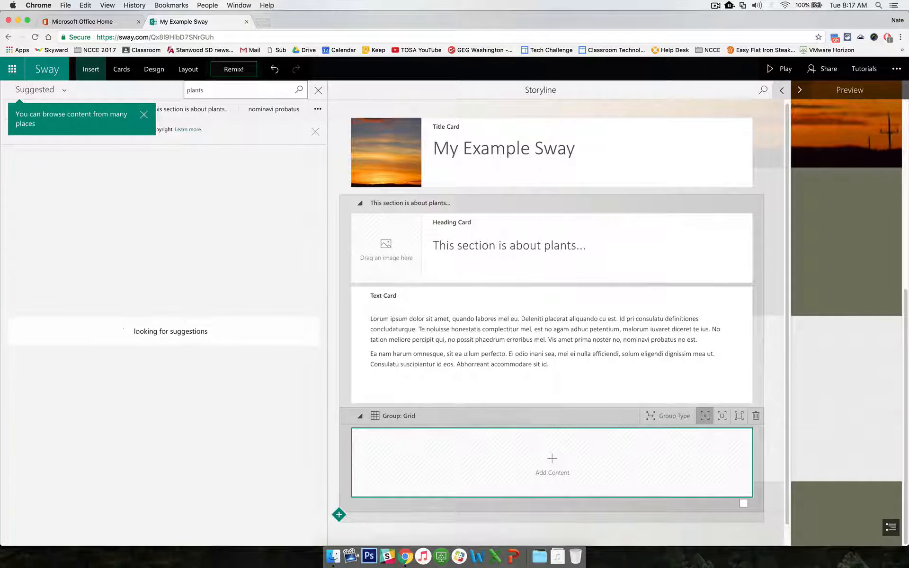
drag(250, 210, 401, 481)
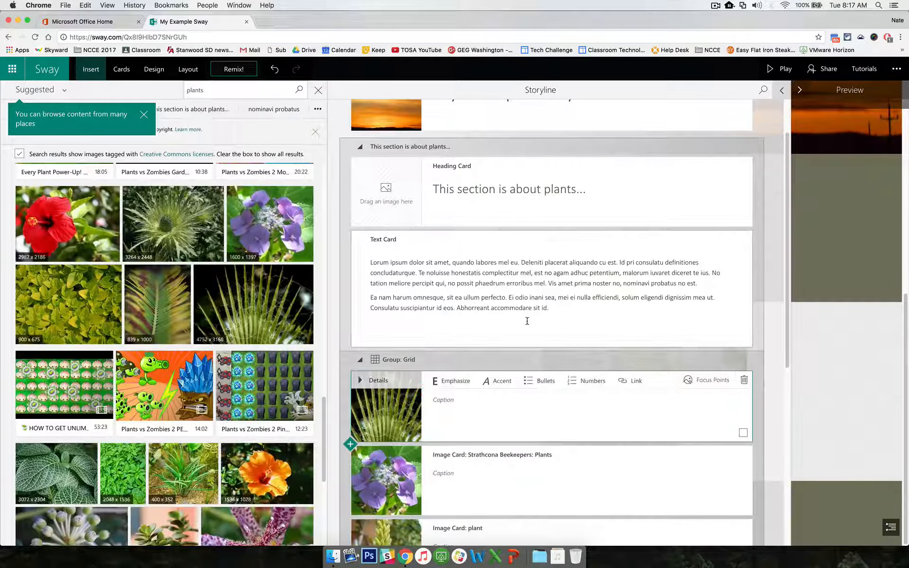
scroll(564, 339, down, 7)
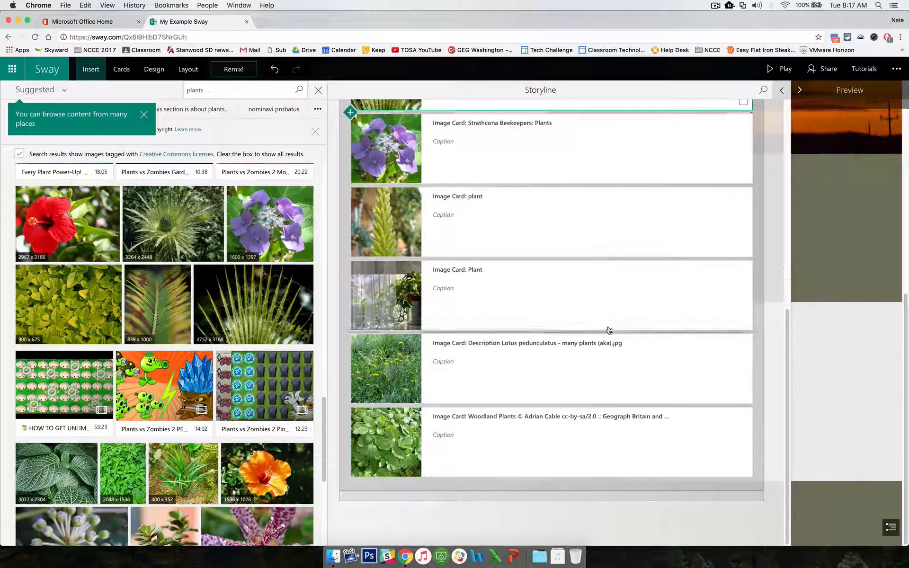
scroll(609, 329, up, 8)
click(831, 377)
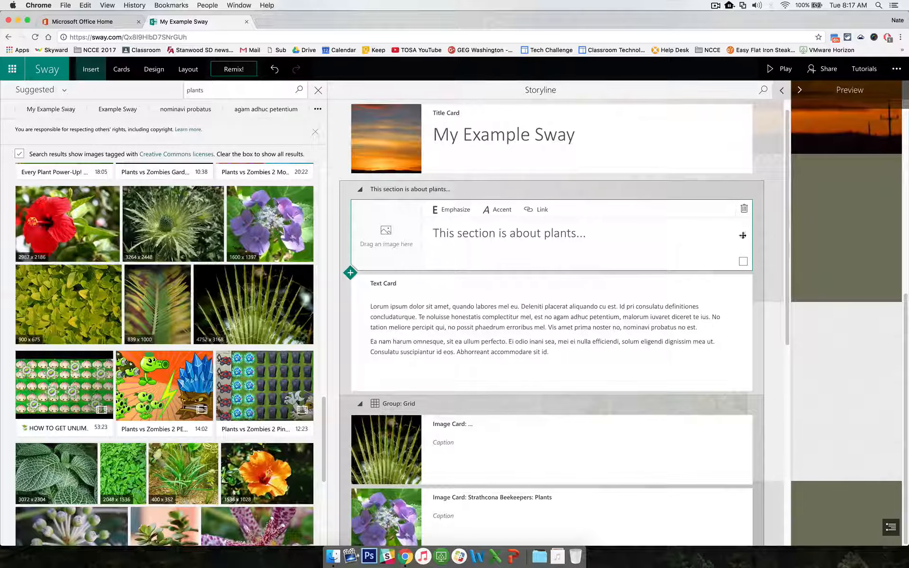
- Collapse the grid group and the whole plants section in the storyline
scroll(742, 235, down, 5)
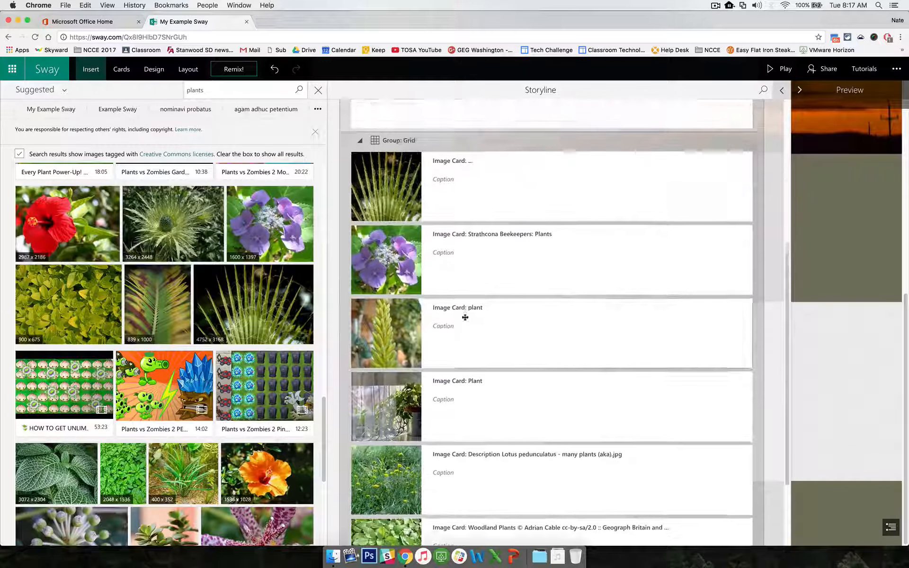
scroll(465, 317, up, 2)
click(360, 193)
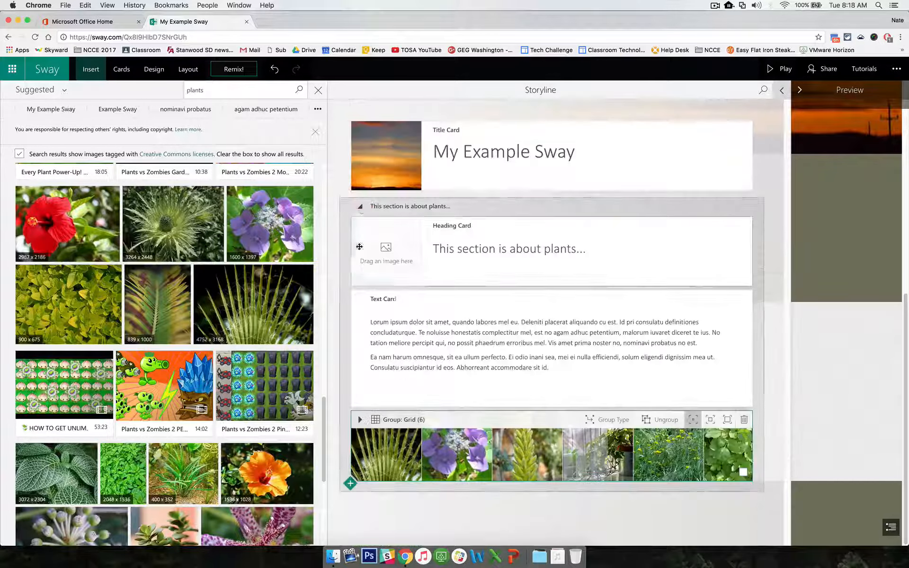
click(361, 208)
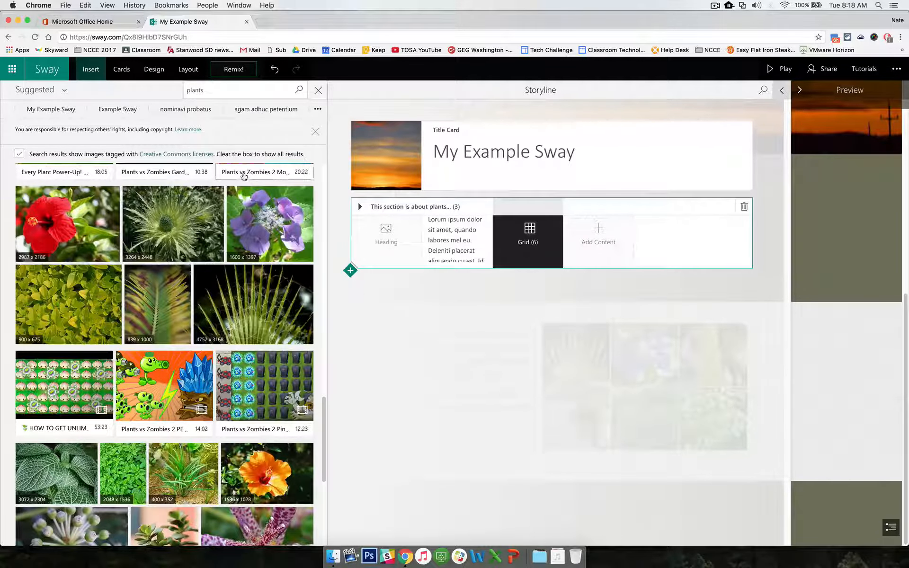
- Add a video card to the plants section and fill it with "The Dancing Plant" video from a "time lapse plants" search
click(153, 69)
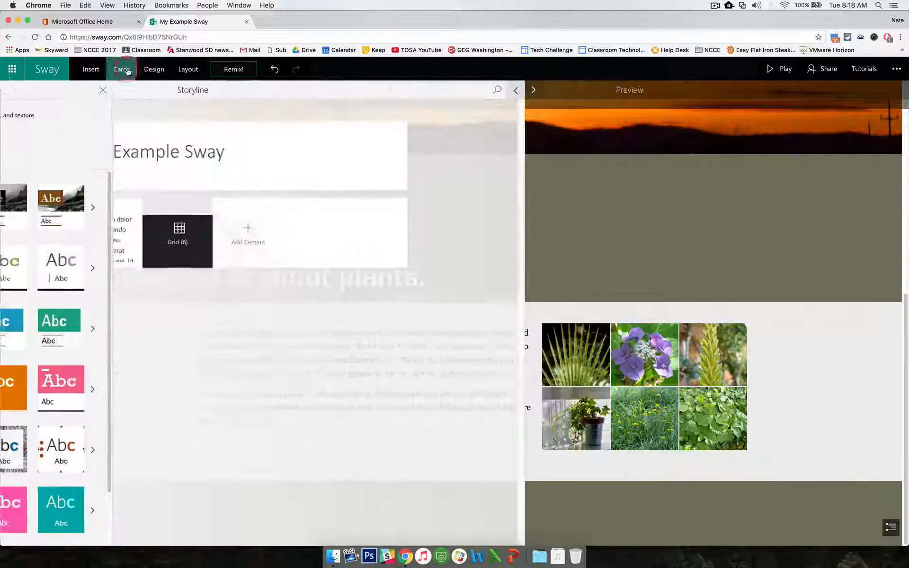
click(127, 70)
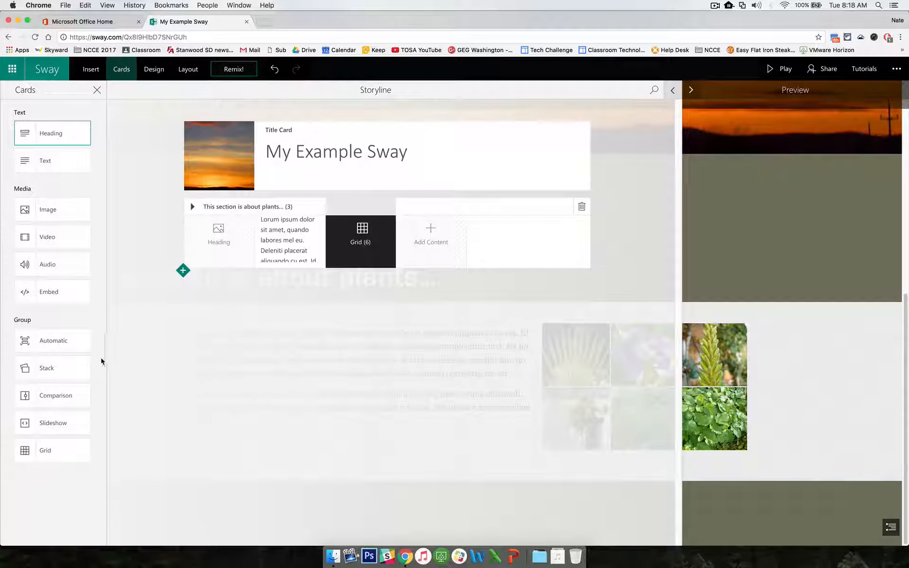
click(48, 239)
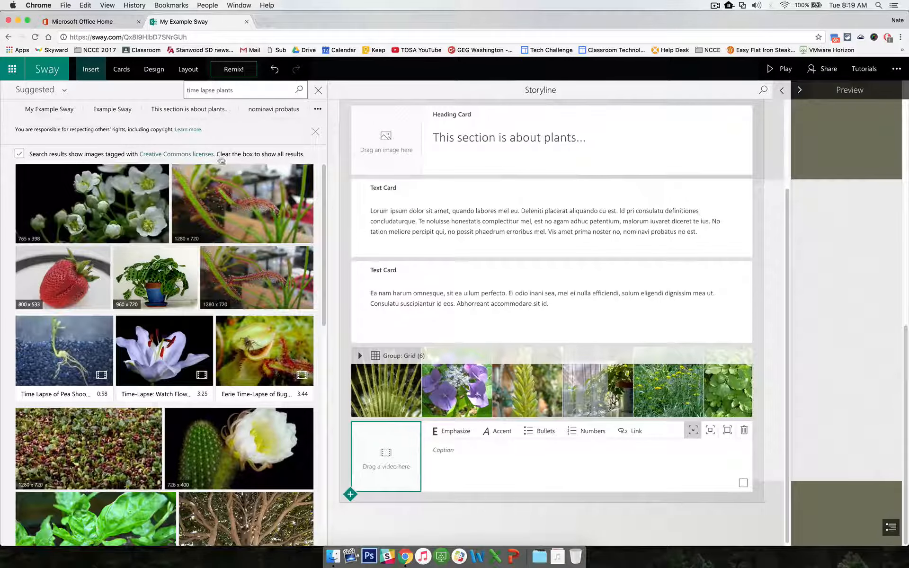
scroll(192, 429, down, 5)
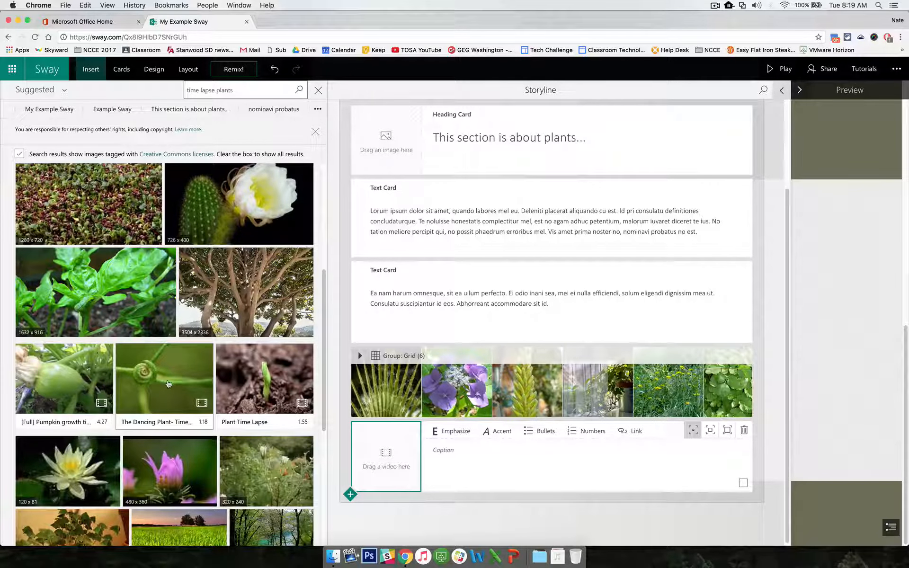
drag(175, 382, 383, 472)
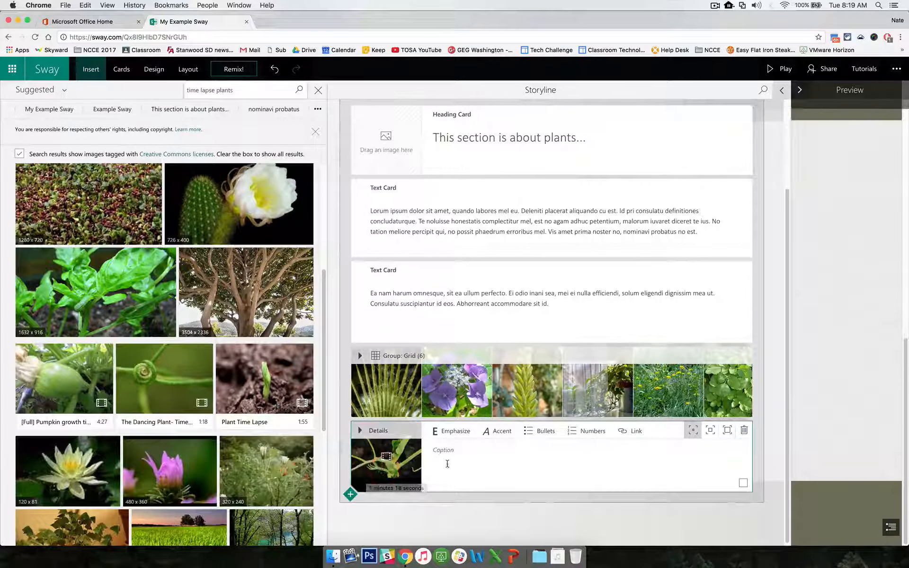
- Review the plants section in the expanded preview and play part of the embedded video
click(822, 380)
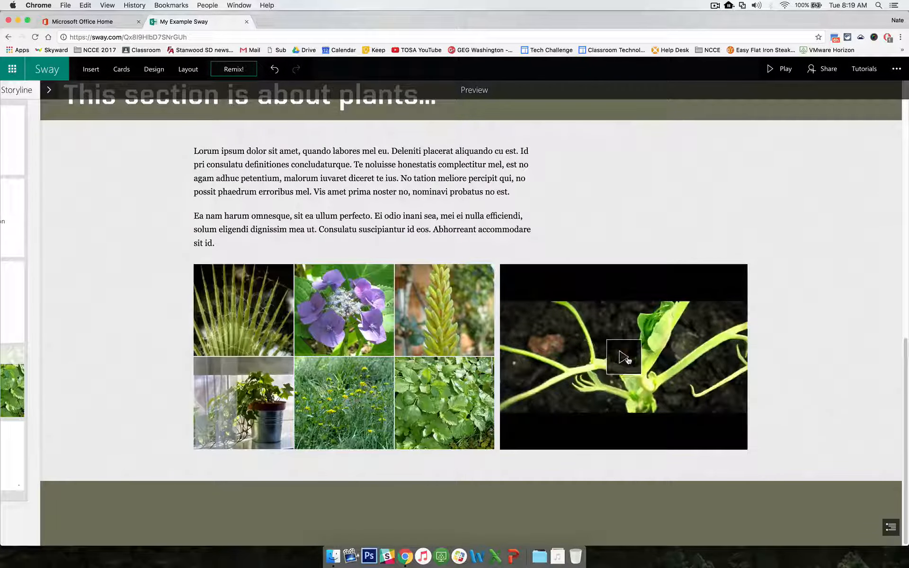
click(629, 362)
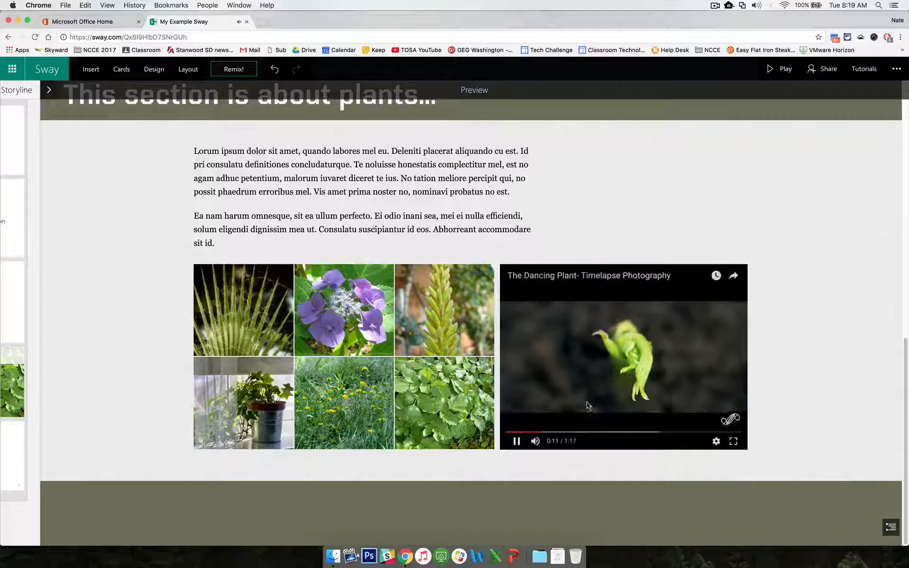
click(515, 441)
- Add a new section below the plants section with the heading "Our next section is about water..."
click(121, 69)
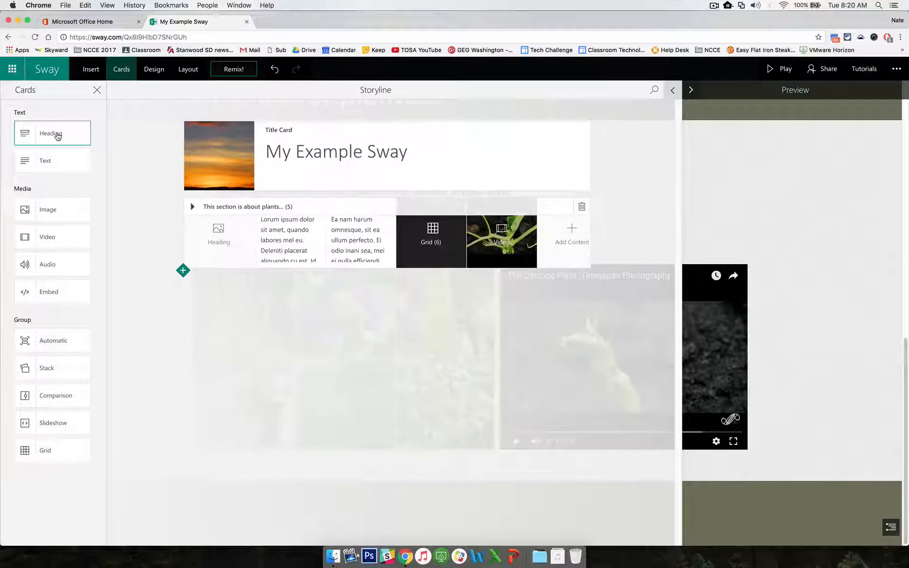
click(57, 135)
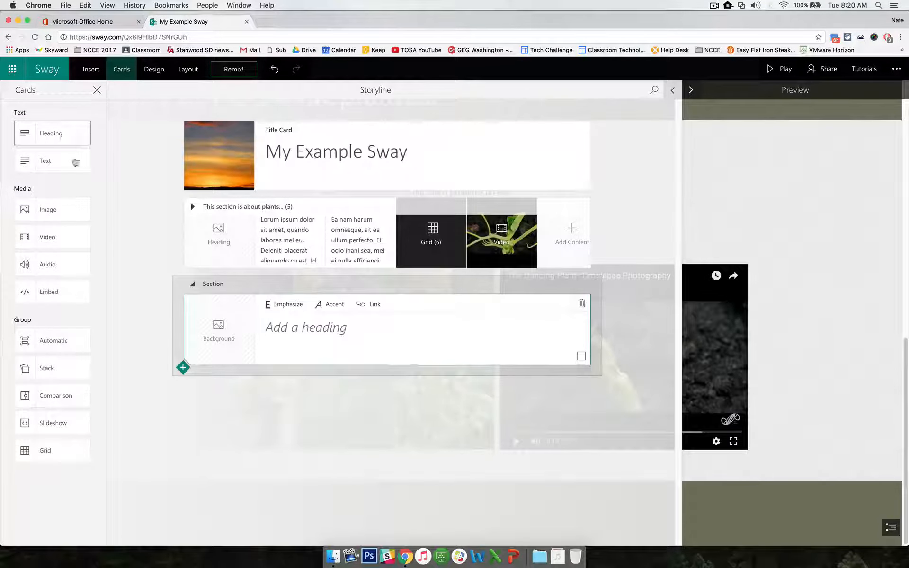
click(287, 330)
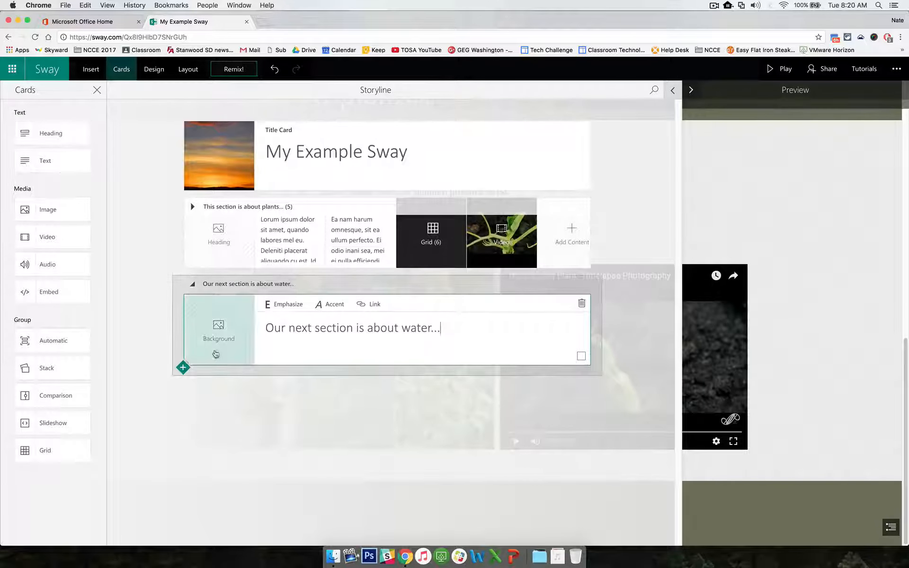
- Search for "water" and set a blue rippling water image as the new heading's background
click(230, 330)
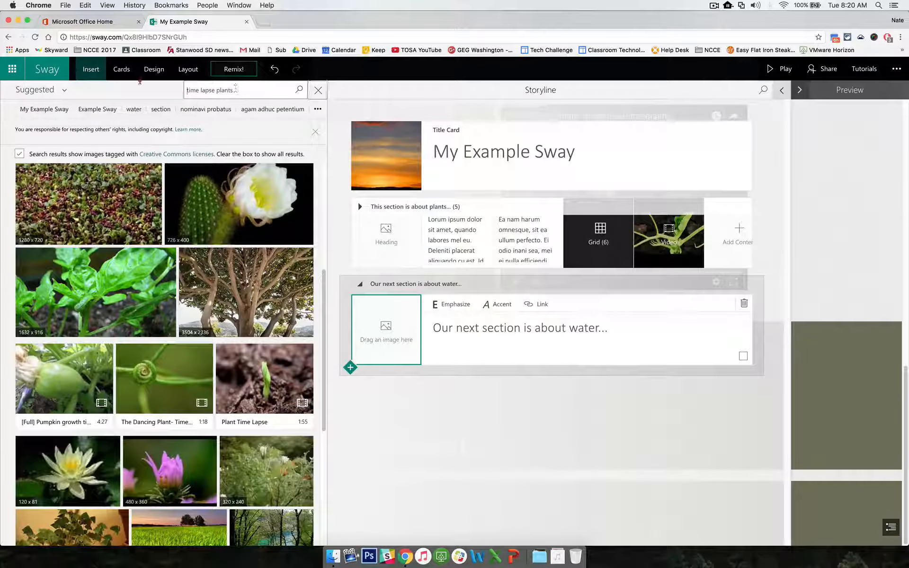
text(water)
key(Return)
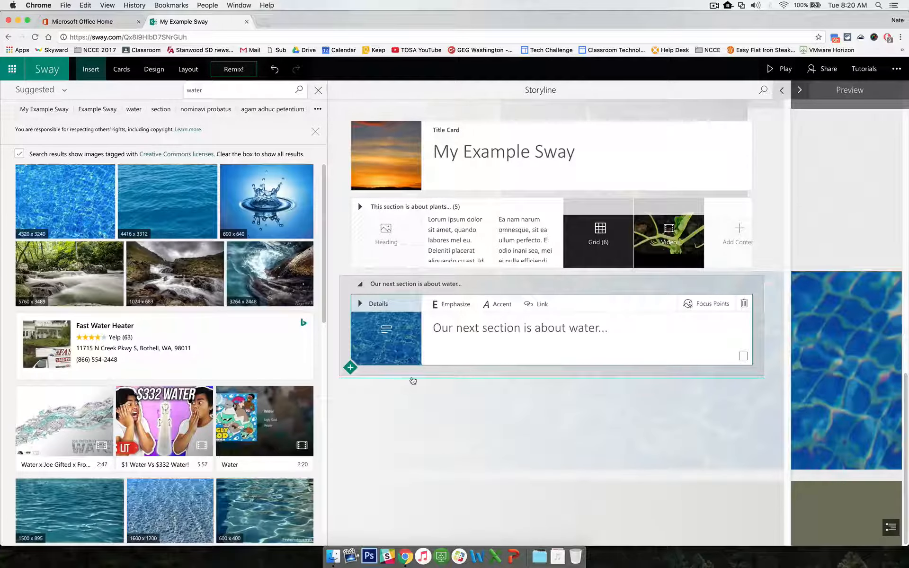
- Insert a text card below the water heading and fill it with two lorem ipsum paragraphs
click(350, 367)
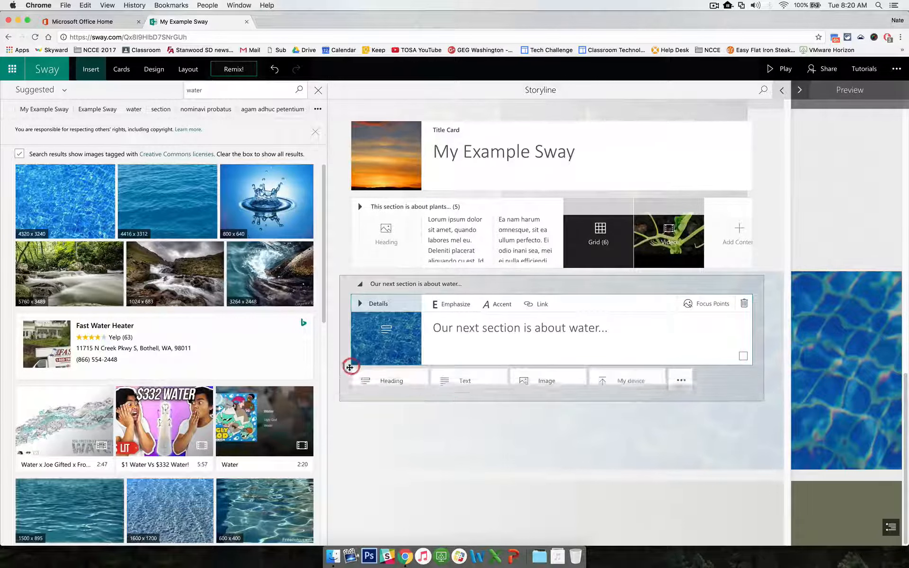
click(471, 381)
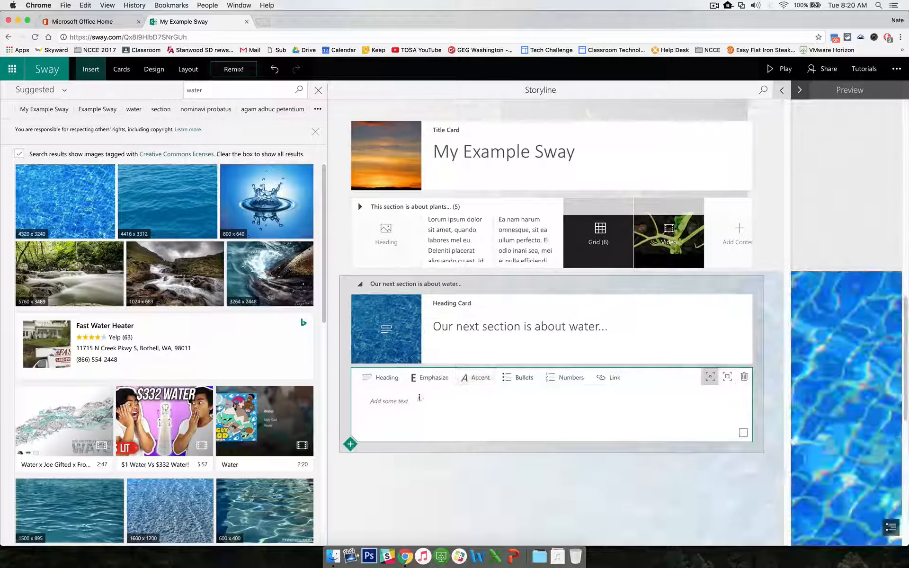
text(Lorem ipsum dolor sit amet, quando labores mel eu. Deleniti placerat aliquando cu est. Id pri consulatu definitiones concludaturque. Te noluisse honestatis complectitur mel, est no agam adhuc petentium, malorum iuvaret diceret te ius. No tation meliore percipit qui, no possit phaedrum erroribus mel. Vis amet prima noster no, nominavi probatus no est. Ea nam harum omnesque, sit ea ullum perfecto. Ei odio inani sea, mei ei nulla efficiendi, solum eligendi dignissim mea ut. Consulatu suscipiantur id eos. Abhorreant accommodare sit id.)
- Insert a stack group below the text card in the water section
click(121, 69)
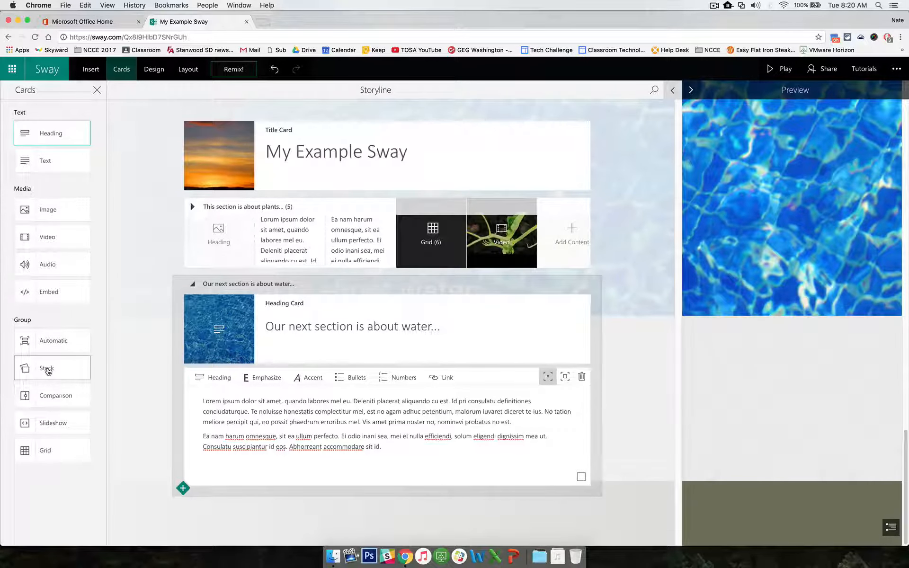
click(48, 370)
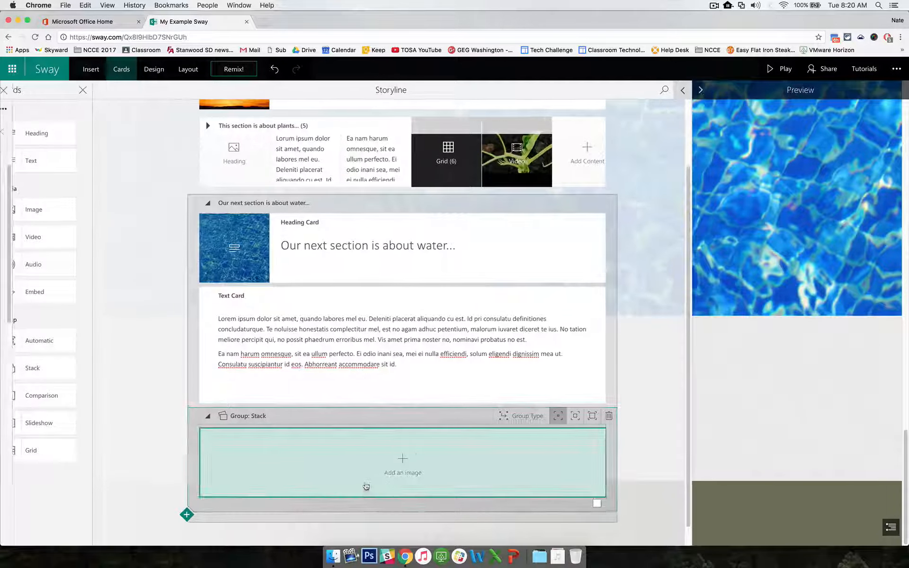
- Fill the water section's stack group with five suggested water images, including the droplet splash, forest stream, rocky stream, swirling water and teal ripples
click(366, 486)
click(271, 206)
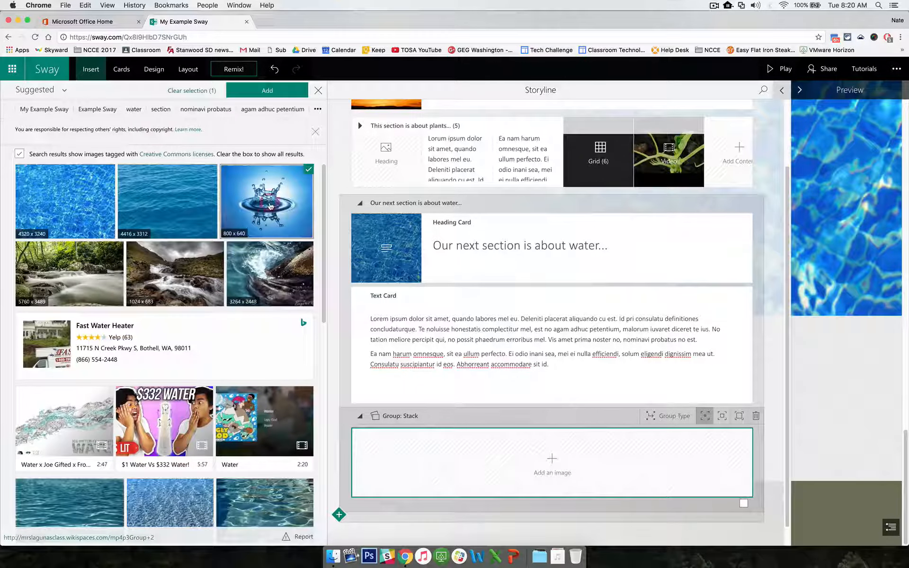
click(253, 287)
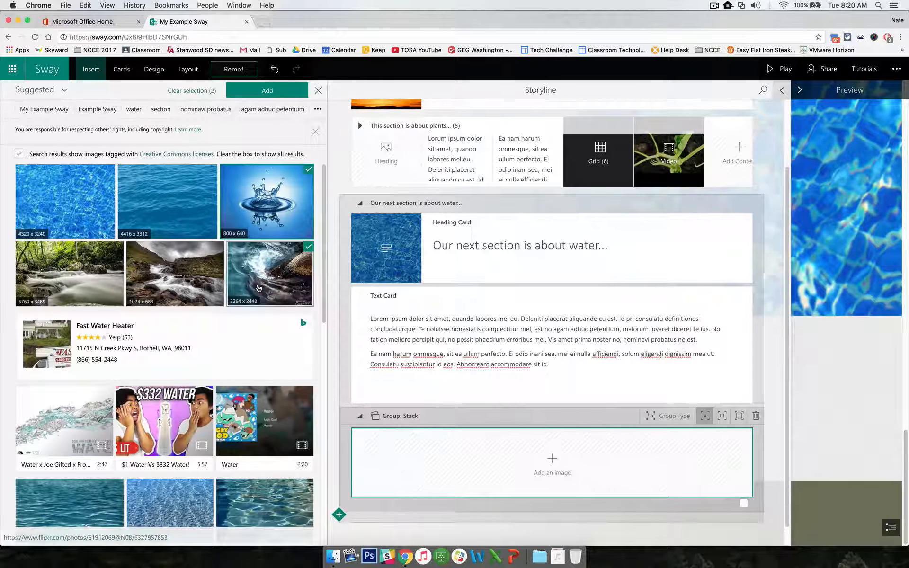
click(188, 284)
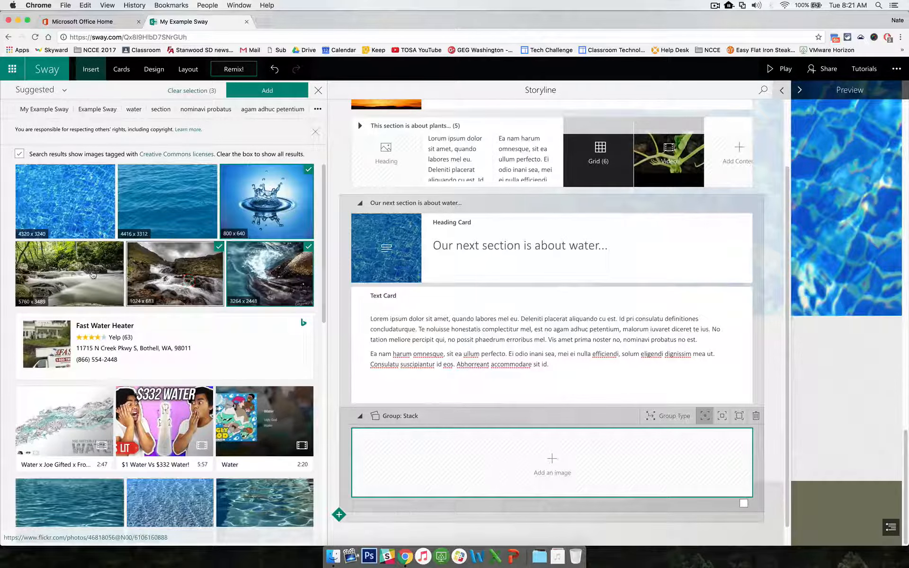
click(92, 275)
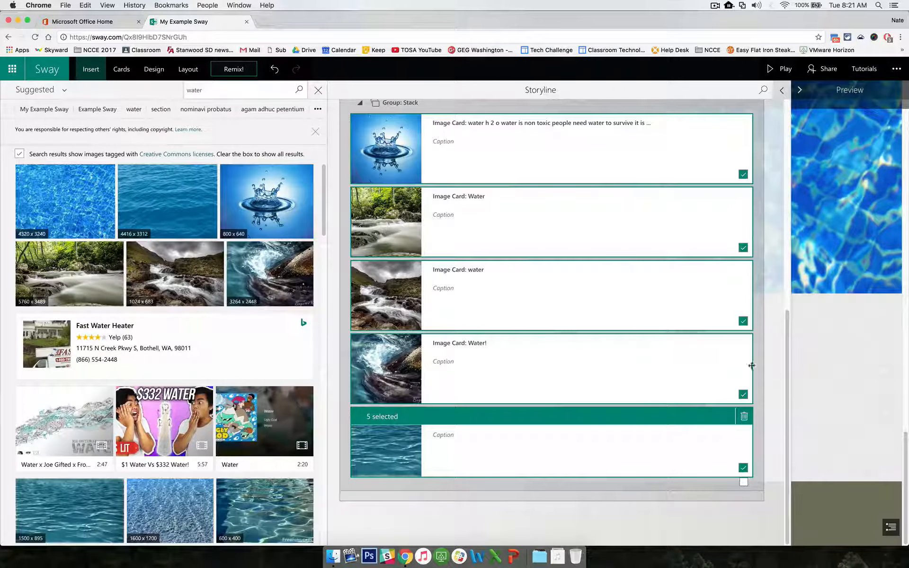
- Preview the water section at full width and flip through the images in its stack
click(828, 377)
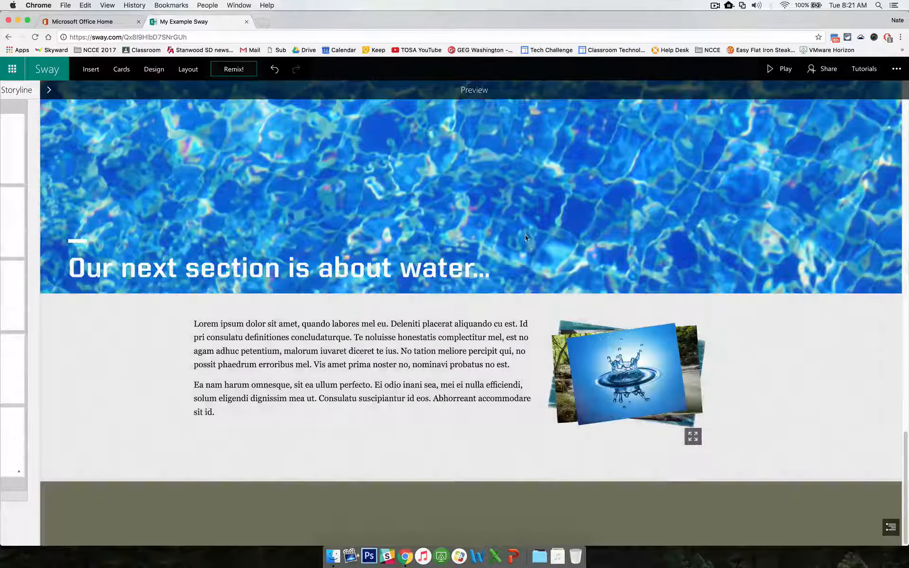
scroll(476, 273, up, 4)
scroll(475, 273, up, 3)
scroll(458, 248, down, 7)
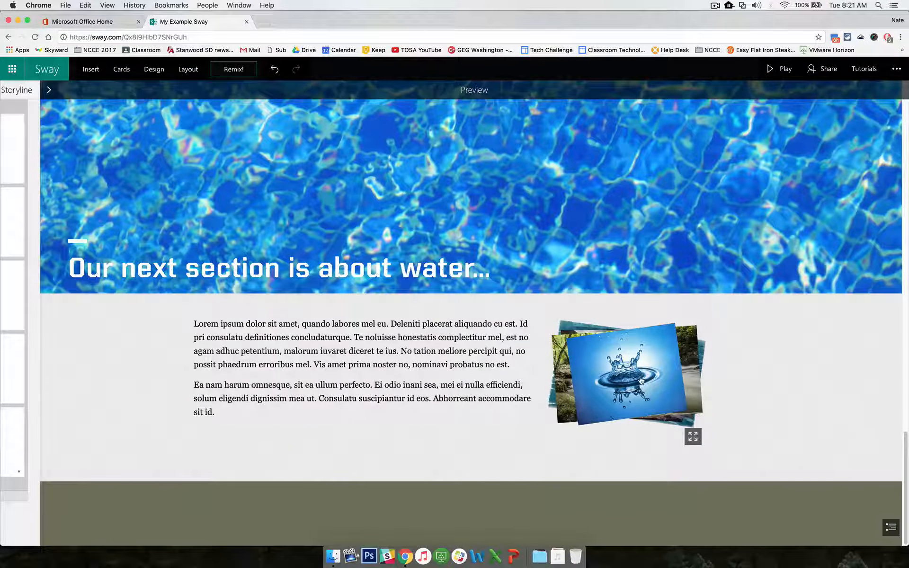
click(641, 380)
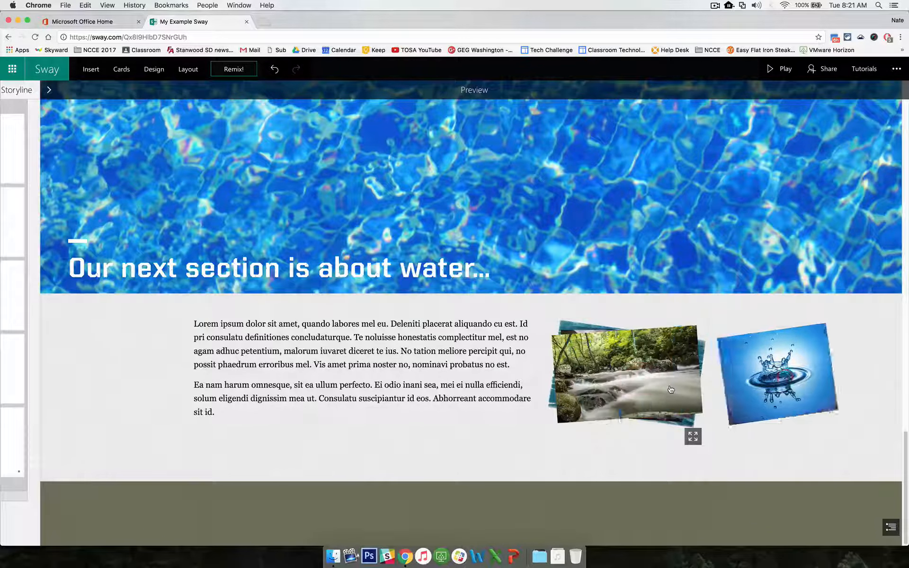
click(638, 374)
click(624, 370)
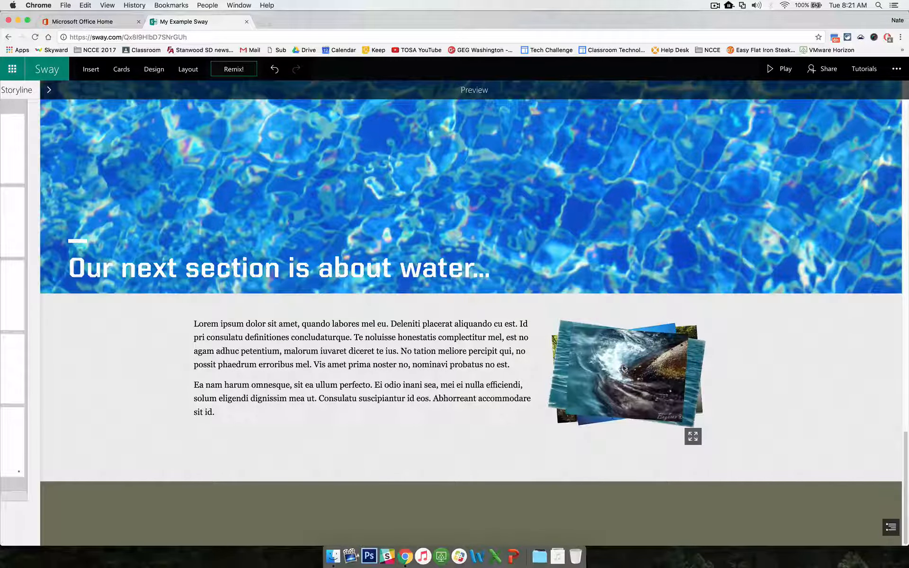
click(623, 368)
click(640, 373)
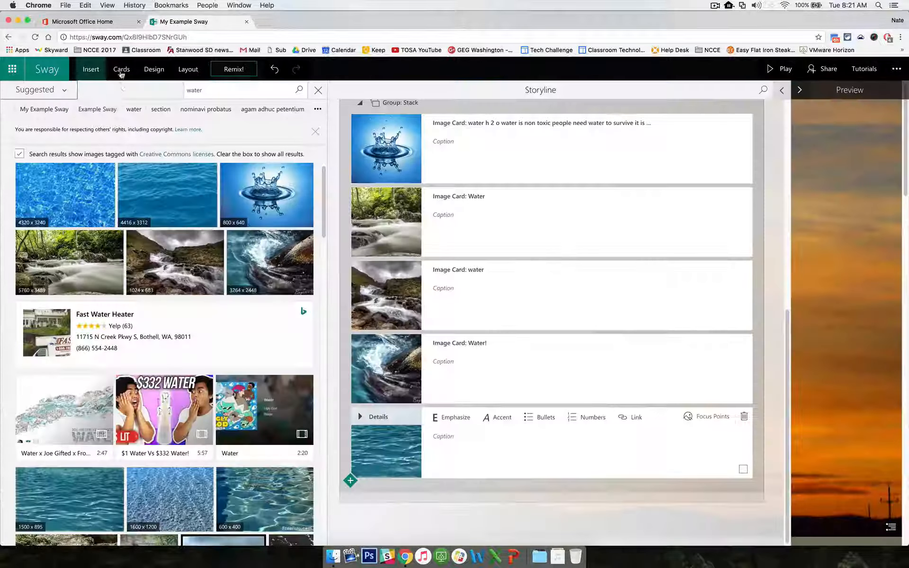
- Show the available card types and reopen My Example Sway from the My Sways page
click(121, 69)
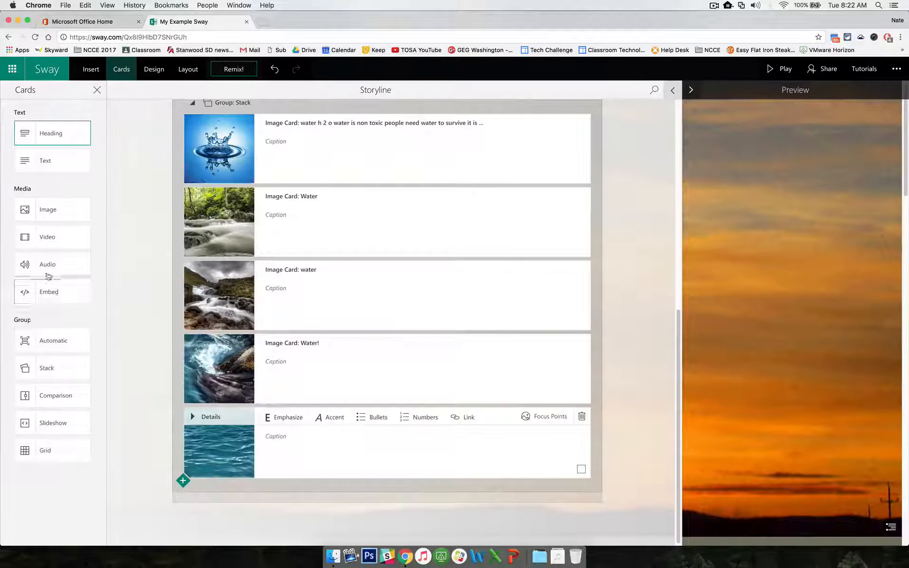
scroll(282, 209, up, 1)
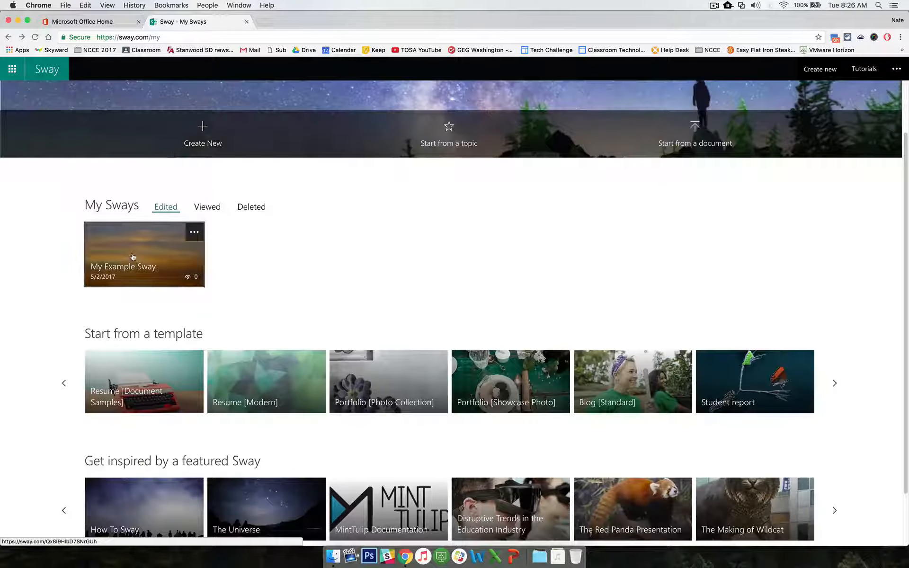
click(349, 276)
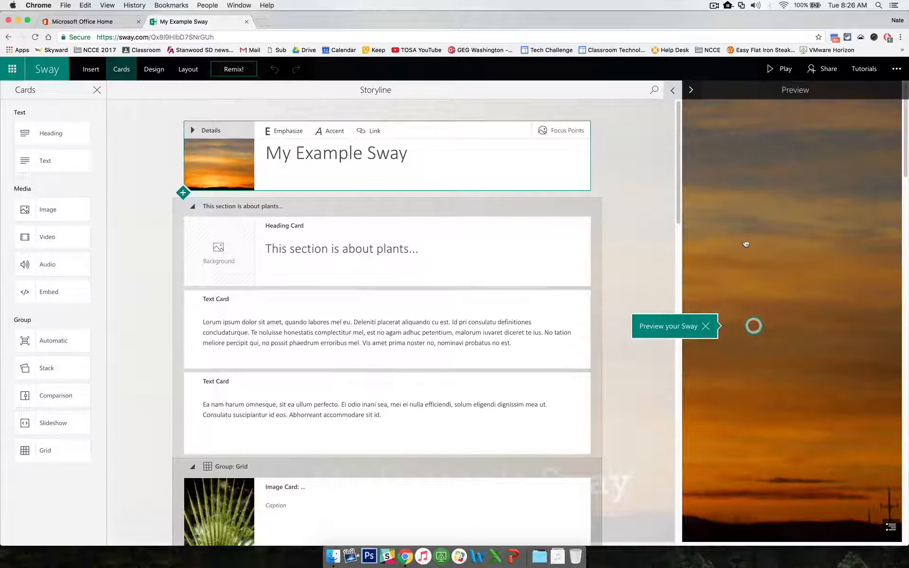
- Play the Sway through to the water section, view the stack's splash image full screen, and flip through the stack
click(780, 68)
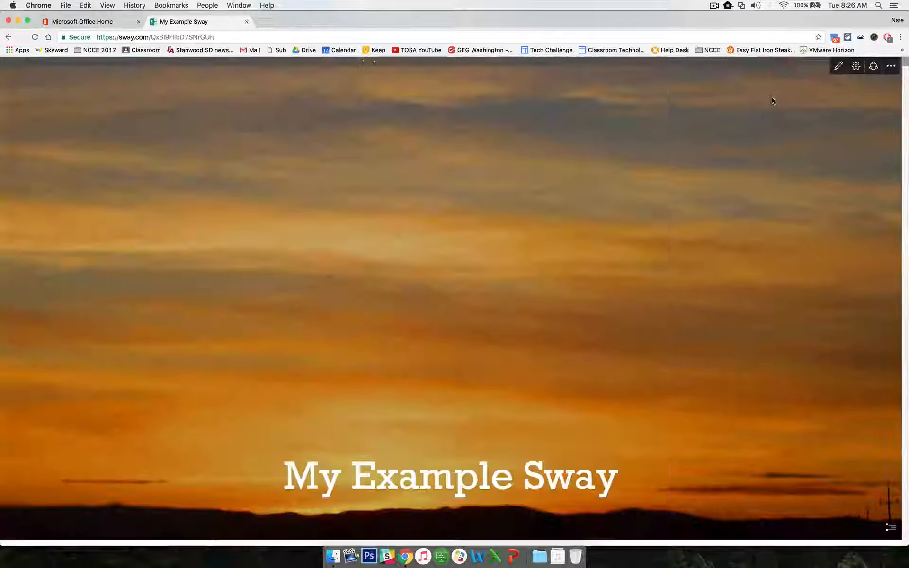
scroll(670, 160, down, 5)
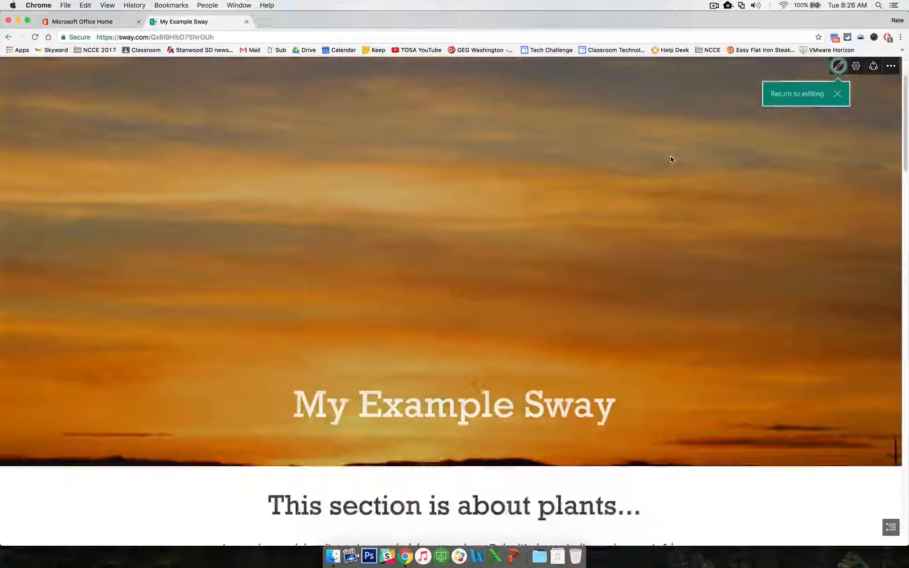
scroll(670, 159, down, 10)
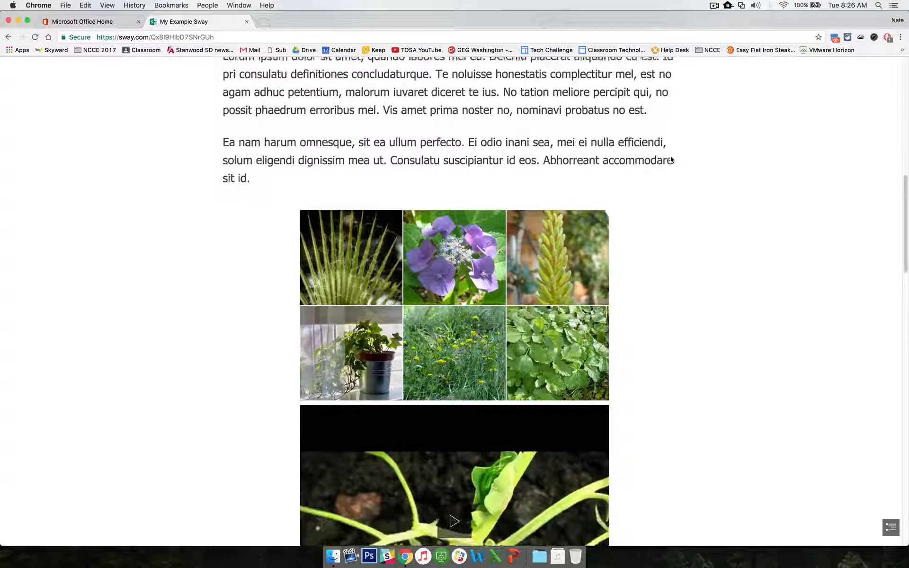
scroll(670, 157, down, 10)
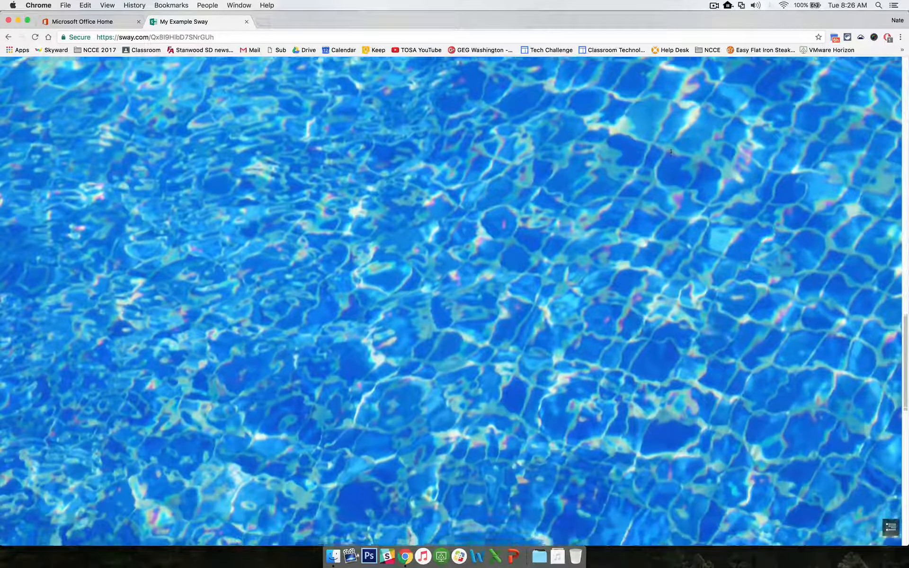
scroll(670, 157, down, 10)
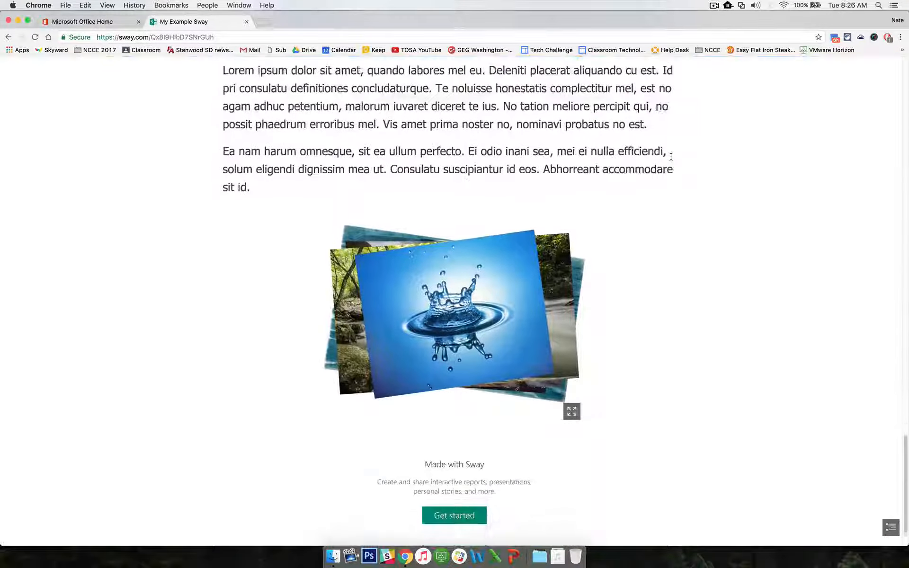
click(572, 361)
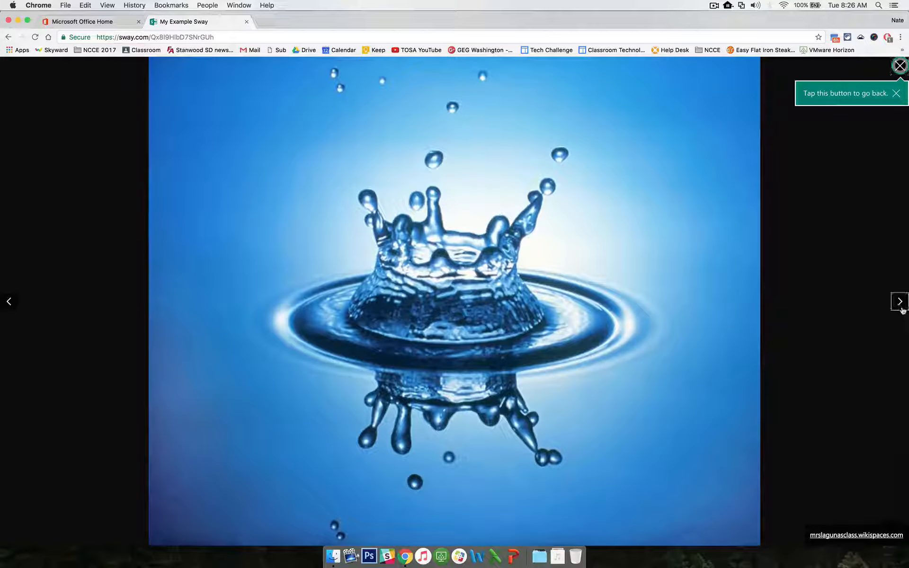
click(899, 66)
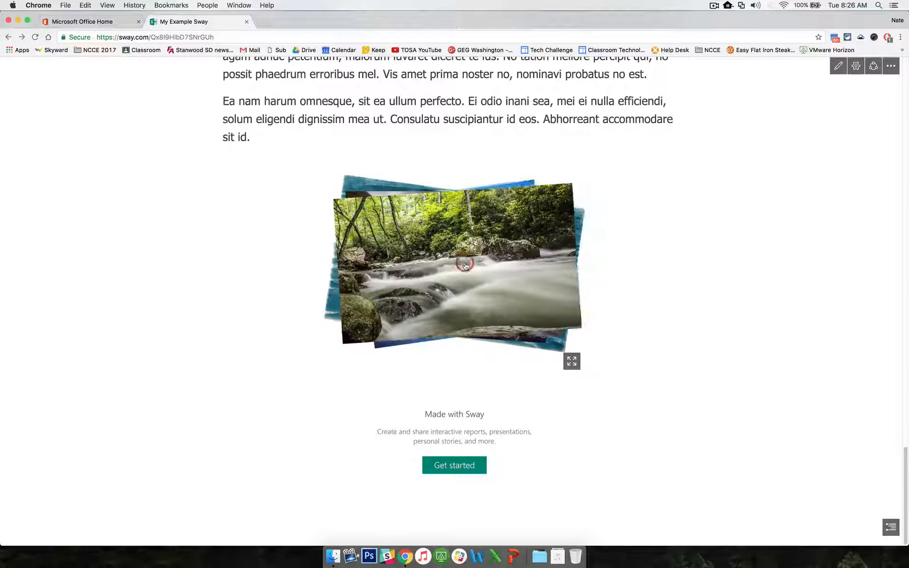
click(466, 266)
- Leave the played Sway and return to the My Sways page
scroll(536, 415, up, 20)
scroll(535, 415, up, 3)
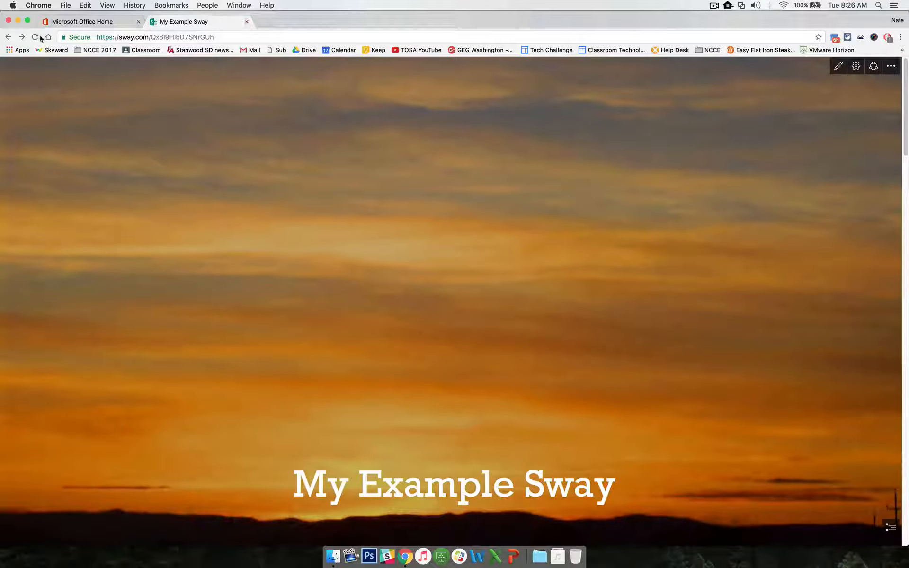
click(8, 37)
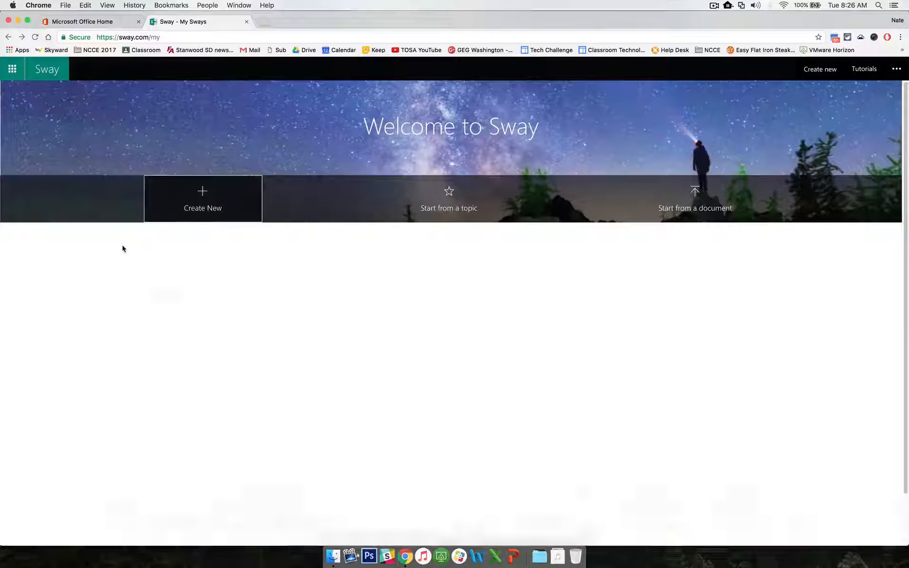
click(30, 279)
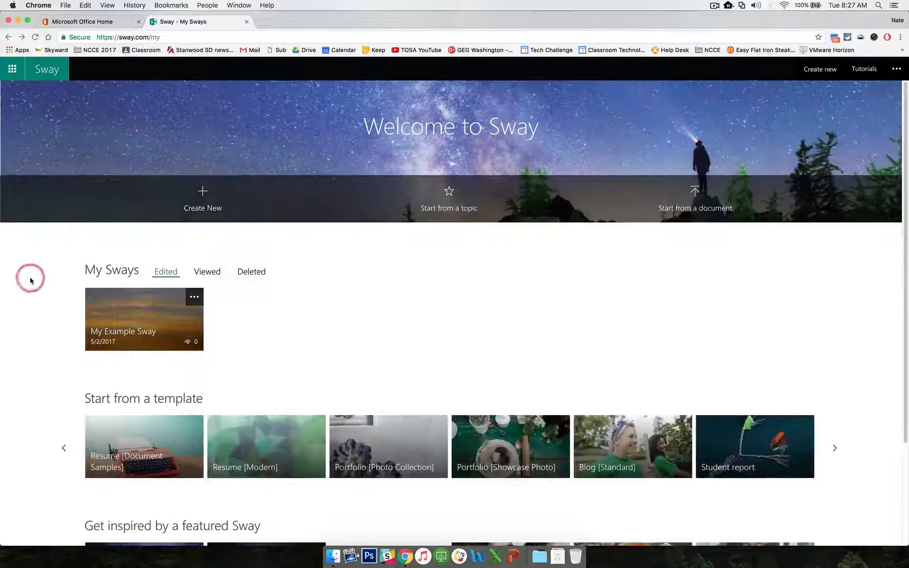